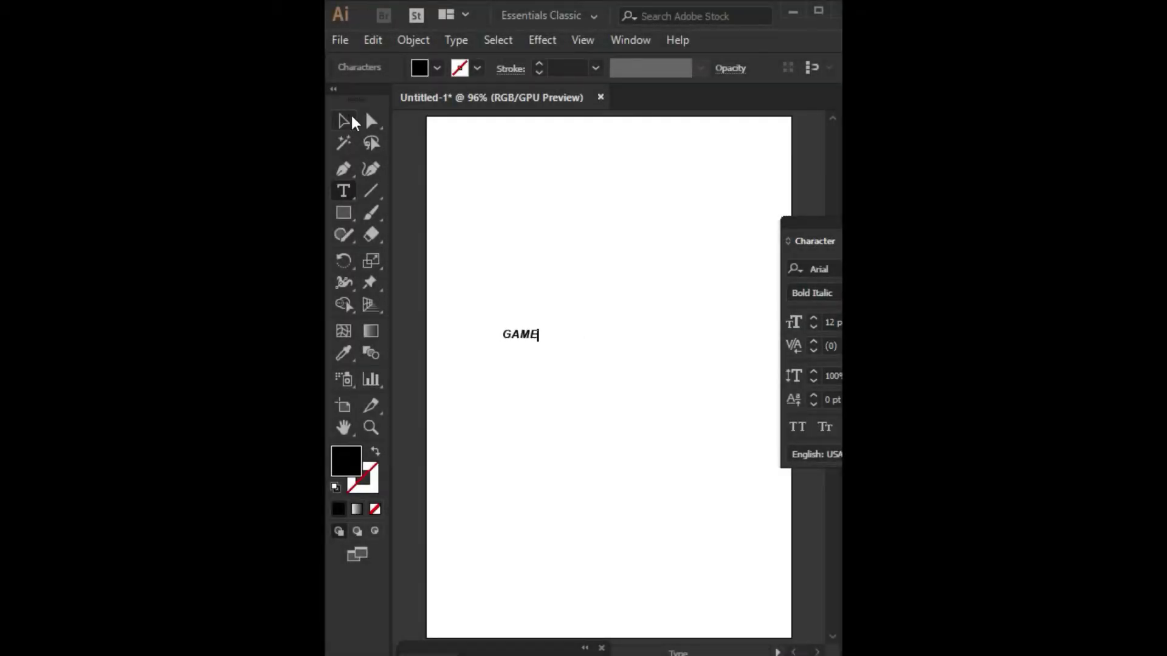
Select the bold italic Arial GAME text object on the artboard.
left_click(343, 121)
Enlarge GAME to 105 pt and tighten its tracking to -170.
left_click_drag(540, 341, 686, 380)
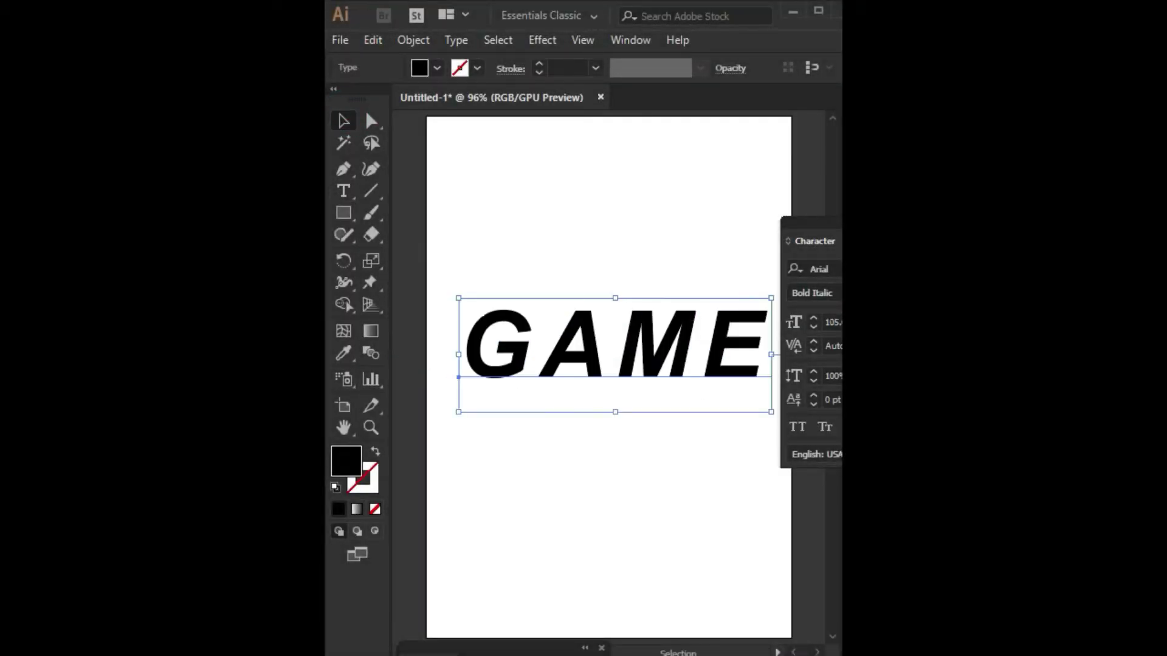
left_click_drag(814, 240, 540, 432)
left_click(673, 538)
scroll(673, 538, "down", 5)
scroll(673, 538, "down", 2)
scroll(673, 537, "down", 3)
scroll(673, 538, "down", 3)
scroll(673, 538, "down", 1)
scroll(673, 538, "down", 1)
scroll(673, 538, "down", 1)
Keep the Bold Italic font style and centre GAME on the page.
left_click(702, 482)
left_click(705, 464)
left_click(699, 445)
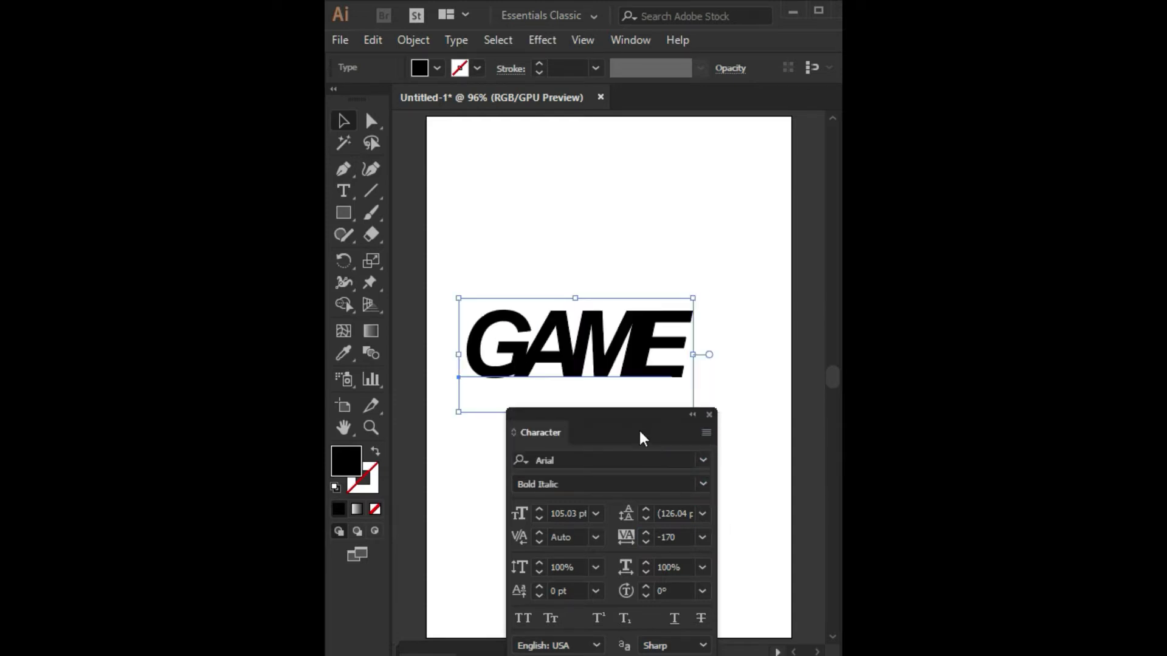
left_click_drag(640, 432, 667, 500)
left_click_drag(653, 373, 683, 372)
left_click(736, 483)
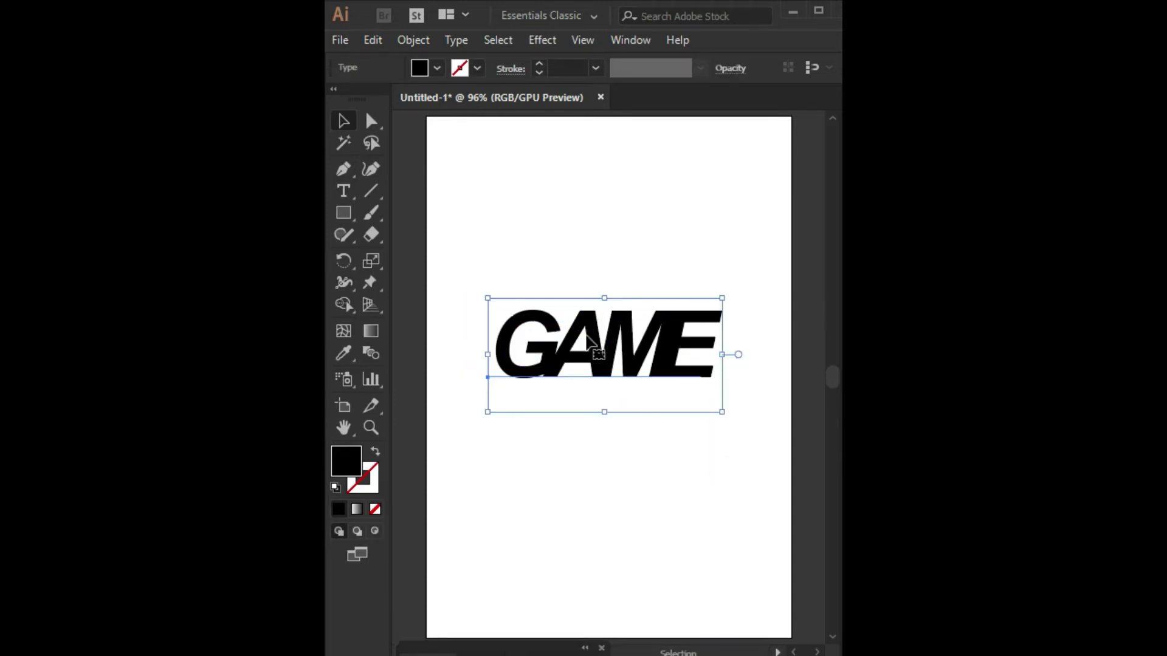
Deselect the GAME text and pick the Line Segment tool.
right_click(588, 339)
left_click(671, 132)
left_click(631, 230)
left_click(372, 191)
Draw a slanted line through the G with a black stroke.
left_click_drag(578, 278, 477, 417)
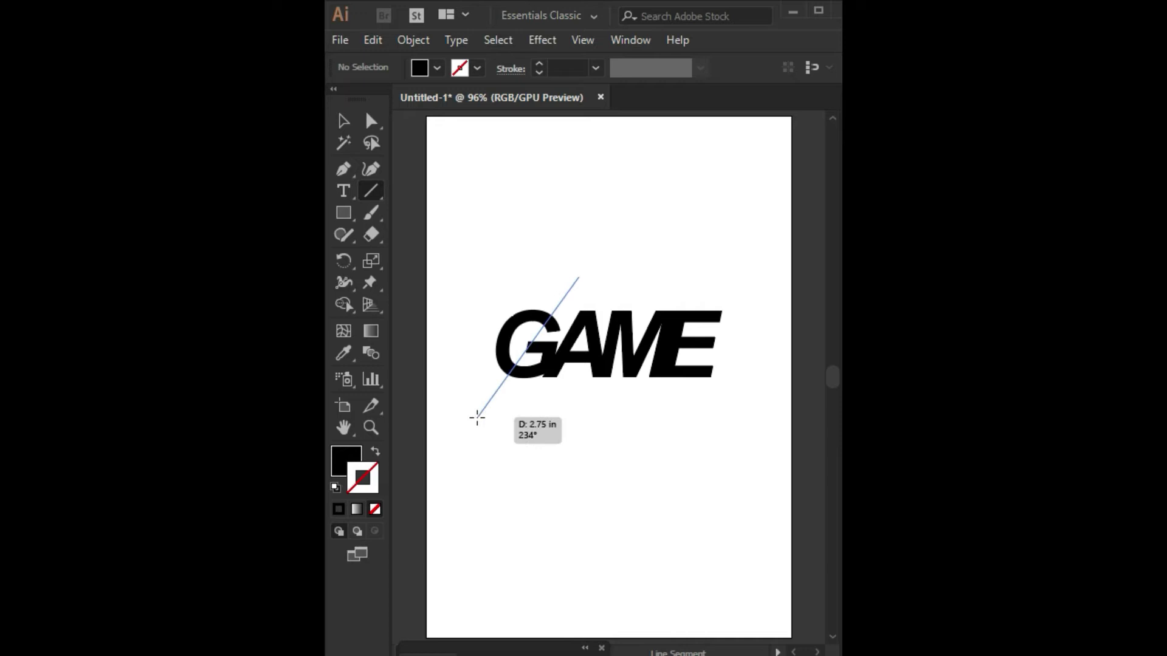
left_click_drag(476, 417, 477, 417)
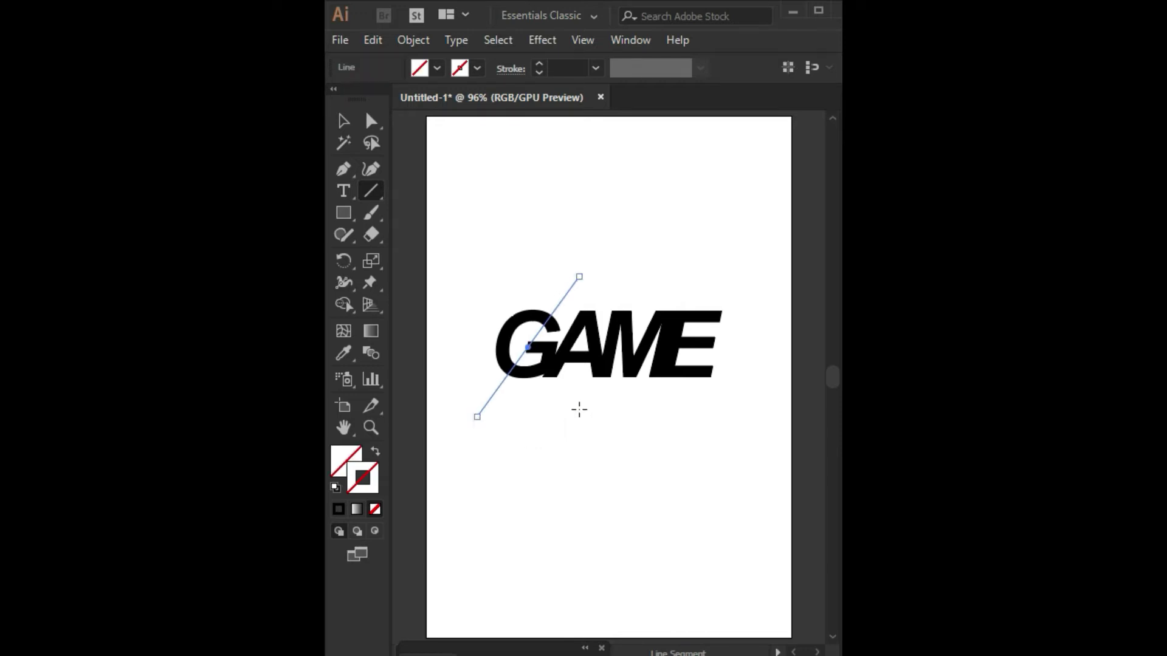
left_click(333, 511)
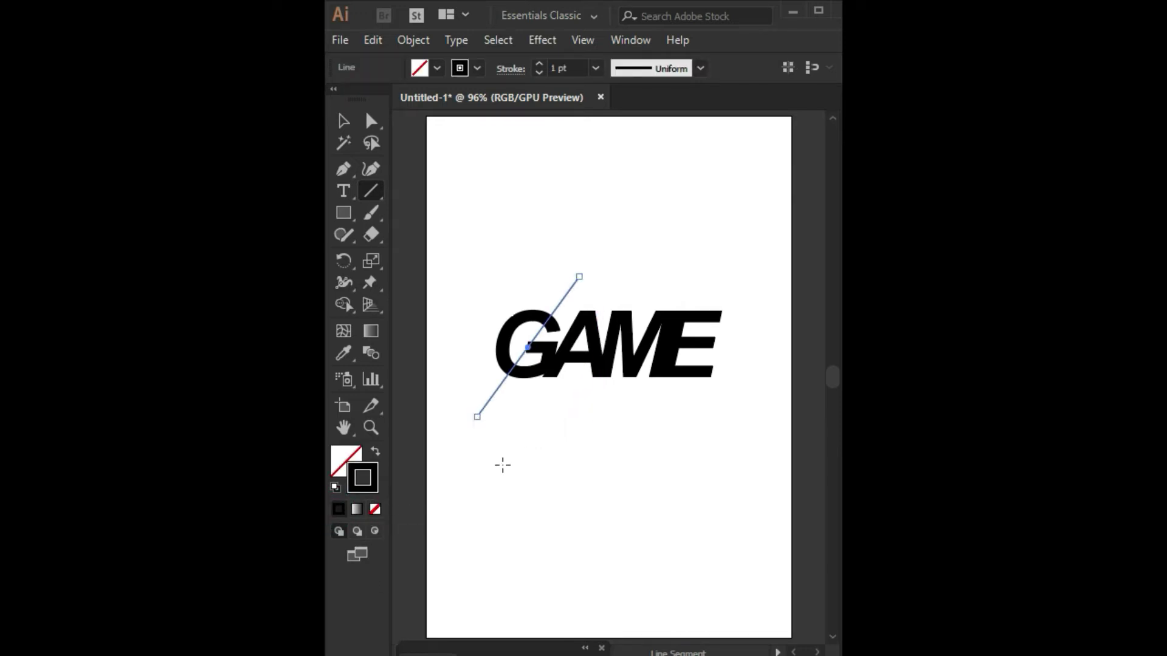
Add five more crossing diagonal lines across the G, A, M and E.
left_click_drag(571, 409, 532, 363)
left_click_drag(585, 402, 538, 358)
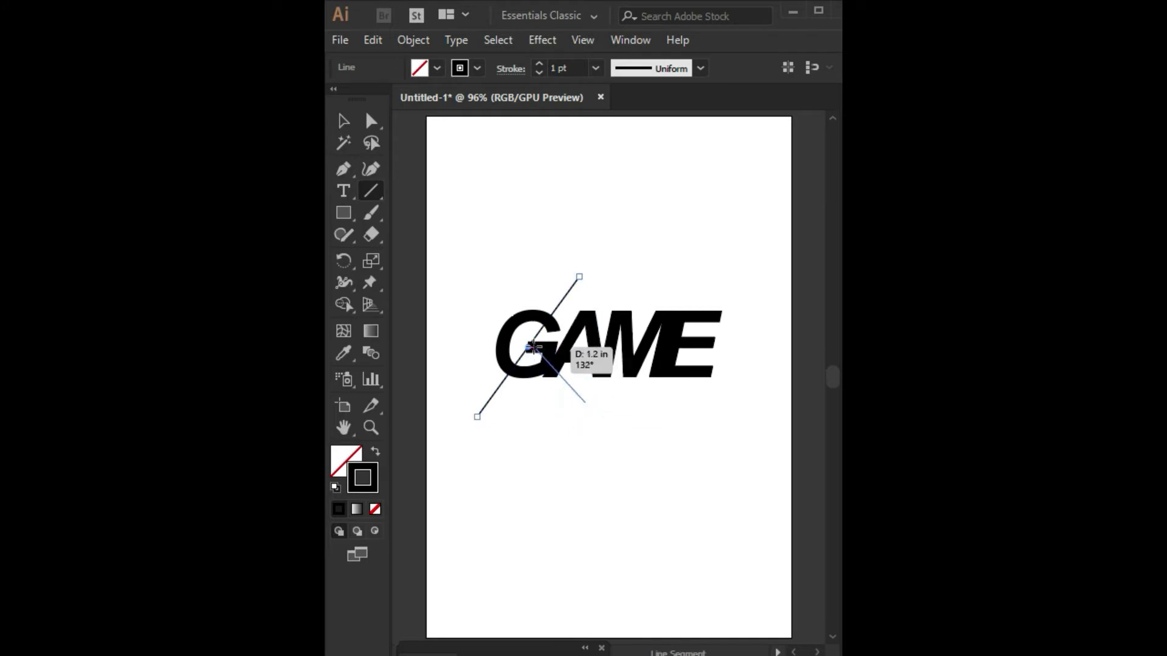
mouse_move(475, 393)
left_mouse_down()
mouse_move(654, 304)
mouse_move(480, 379)
left_mouse_up()
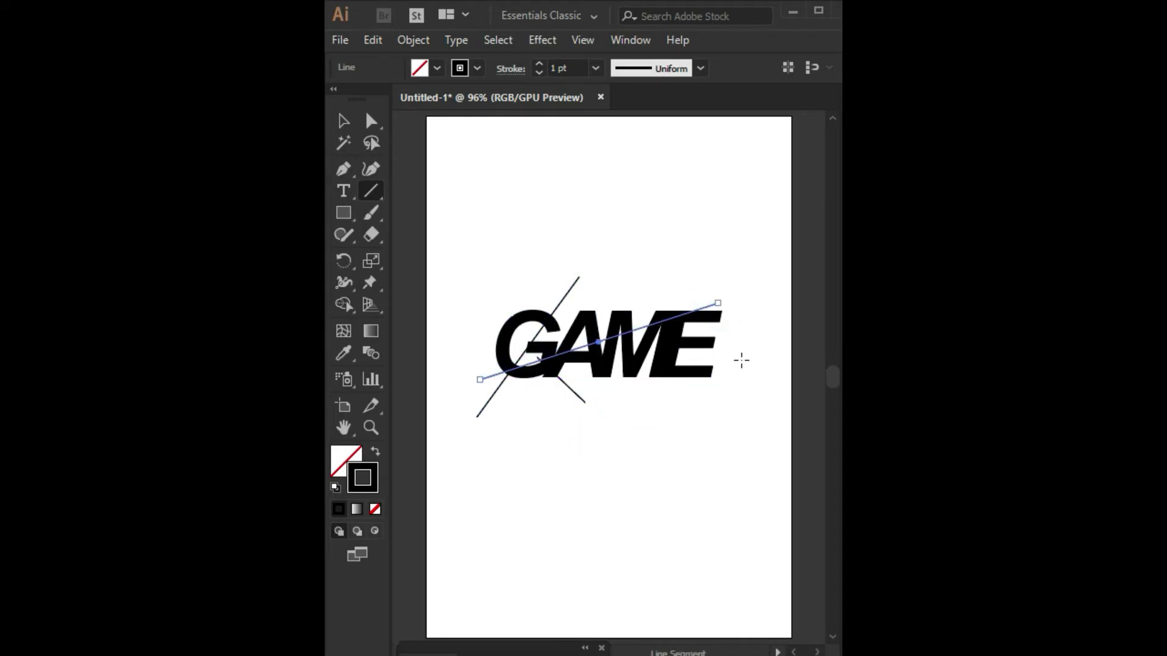
left_click_drag(735, 306, 543, 406)
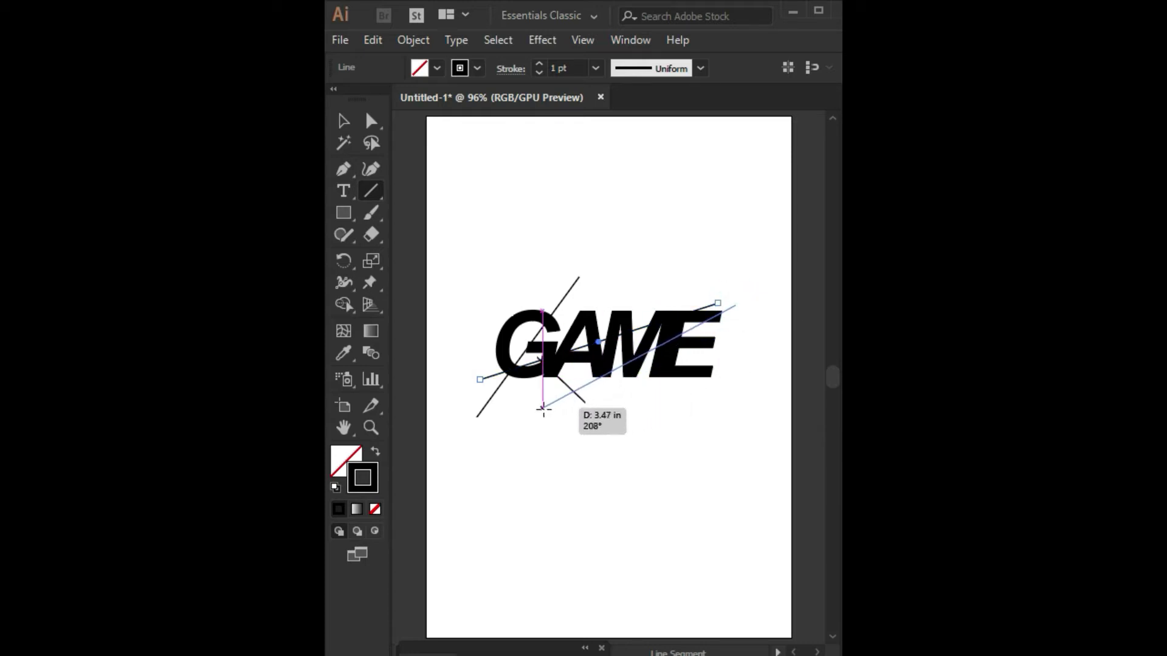
mouse_move(543, 408)
left_mouse_down()
mouse_move(511, 390)
mouse_move(497, 421)
left_mouse_up()
left_click_drag(655, 425, 700, 332)
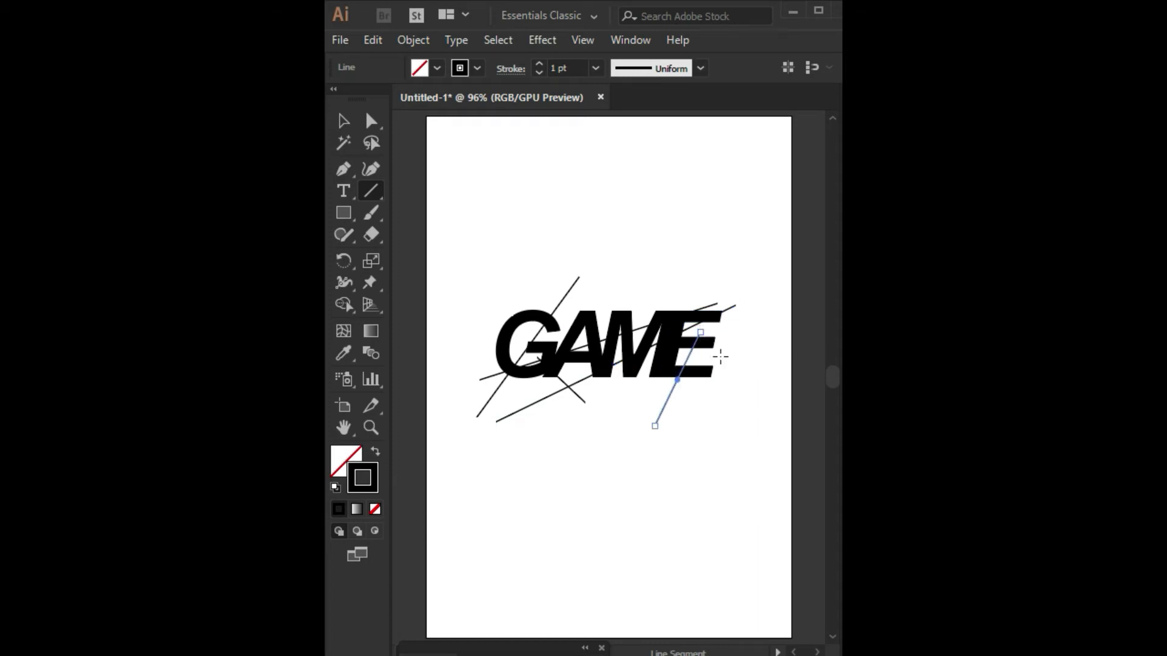
Fill GAME grey, select it with all lines, and switch to the Live Paint Bucket.
left_click(343, 126)
left_click(699, 371)
key("shift+x")
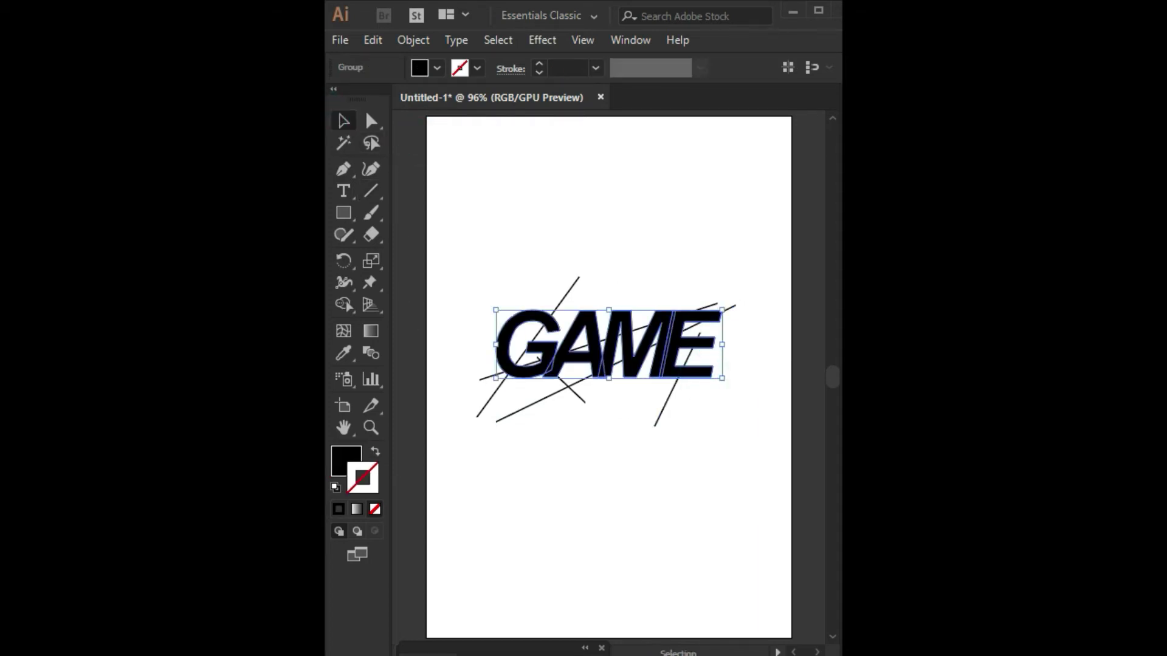
double_click(346, 461)
key("Return")
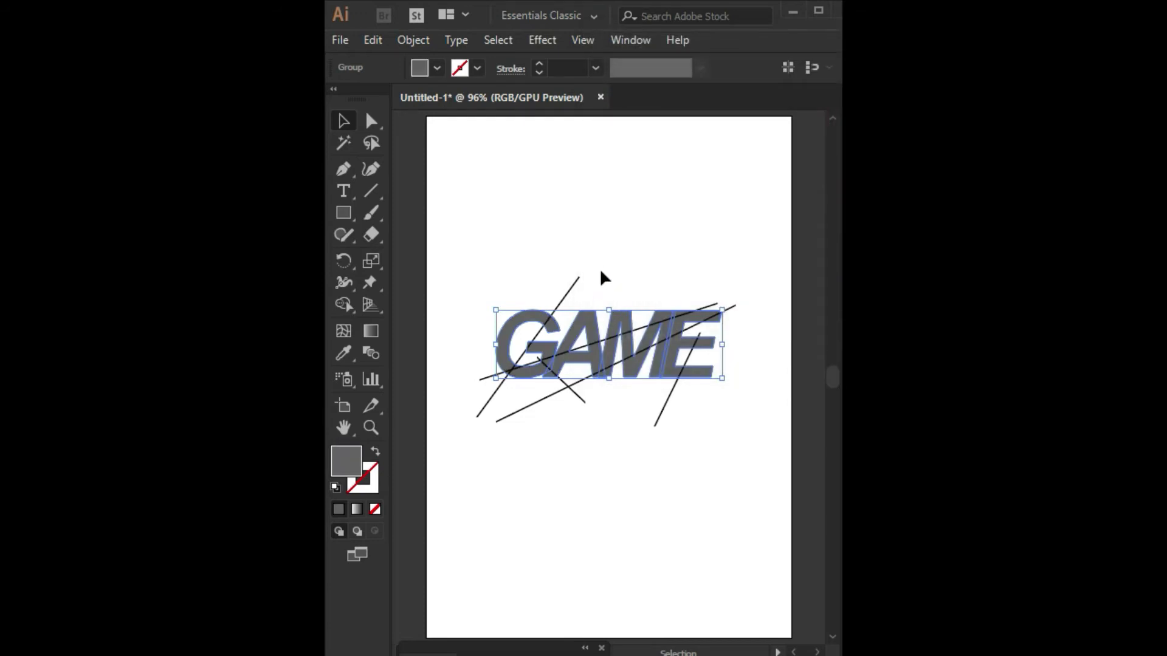
left_click_drag(461, 221, 735, 432)
left_click(342, 304)
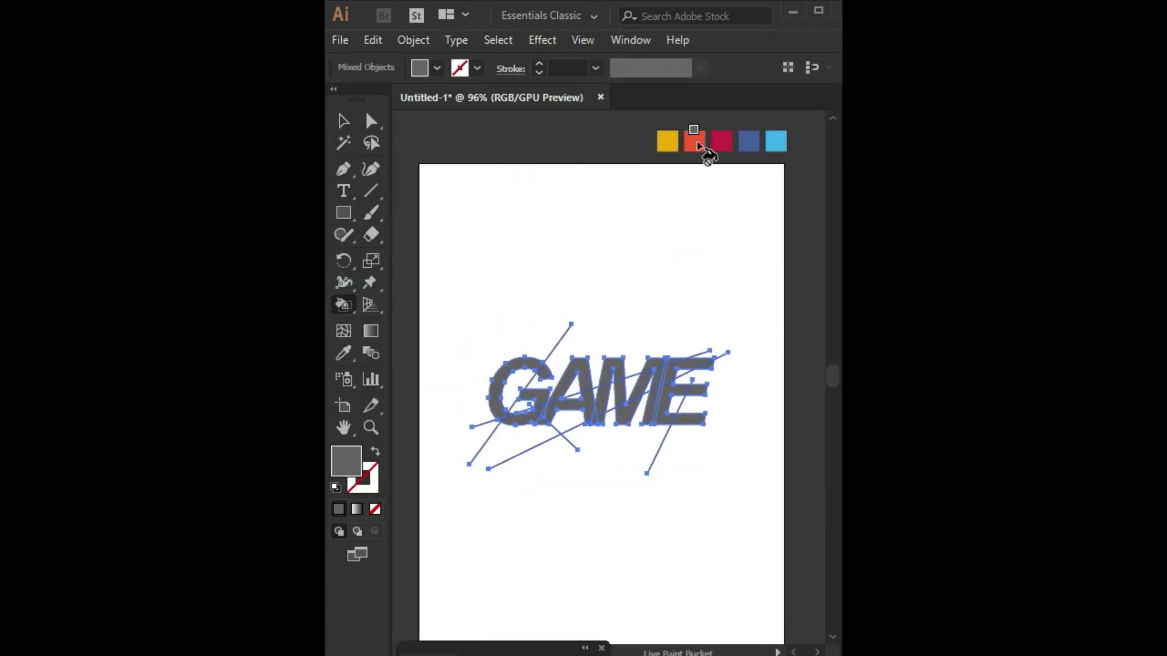
Paint the left part of the G red and its bottom crimson.
left_click(699, 137, "alt")
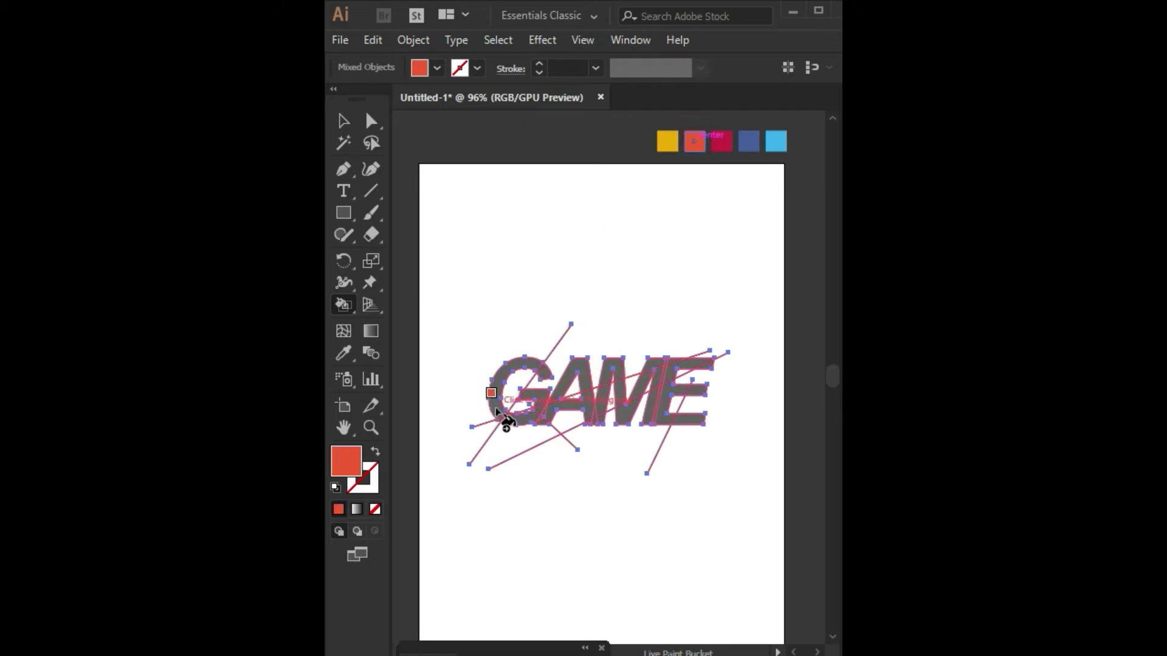
left_click(496, 383)
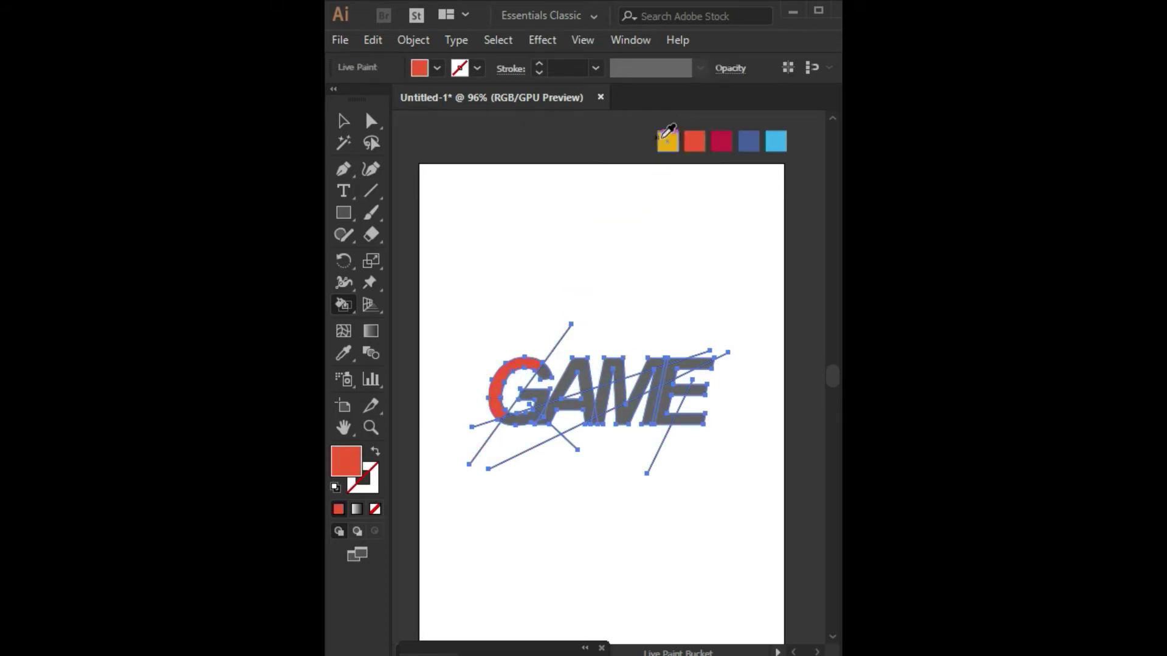
left_click(666, 138, "alt")
left_click(720, 141, "alt")
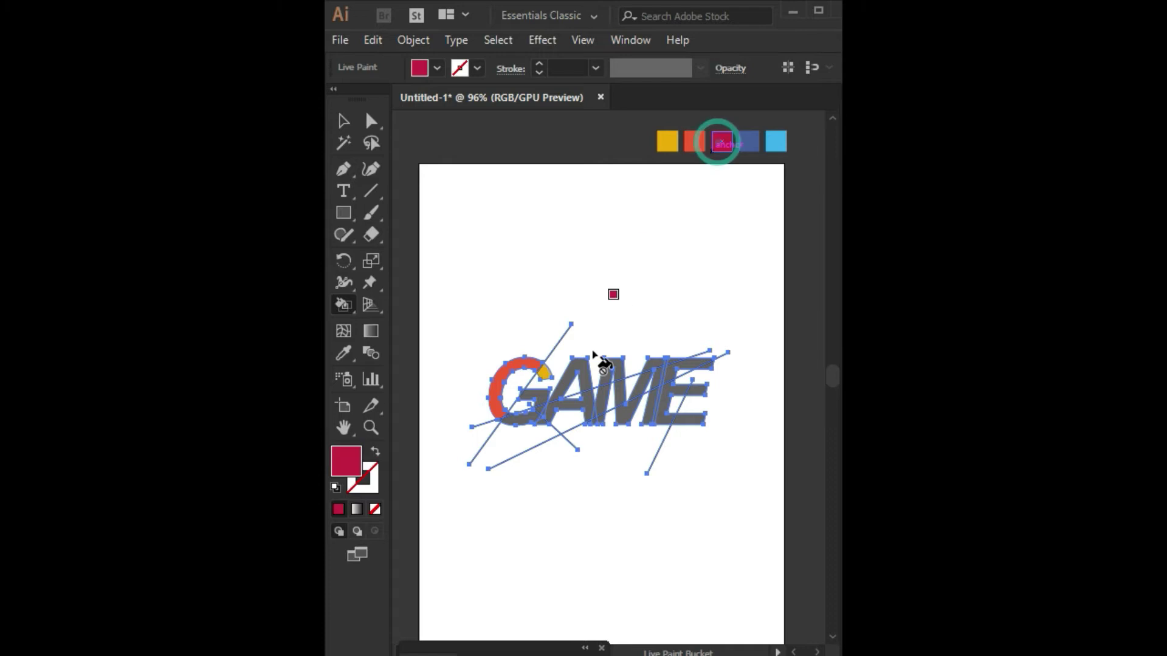
left_click(778, 141, "alt")
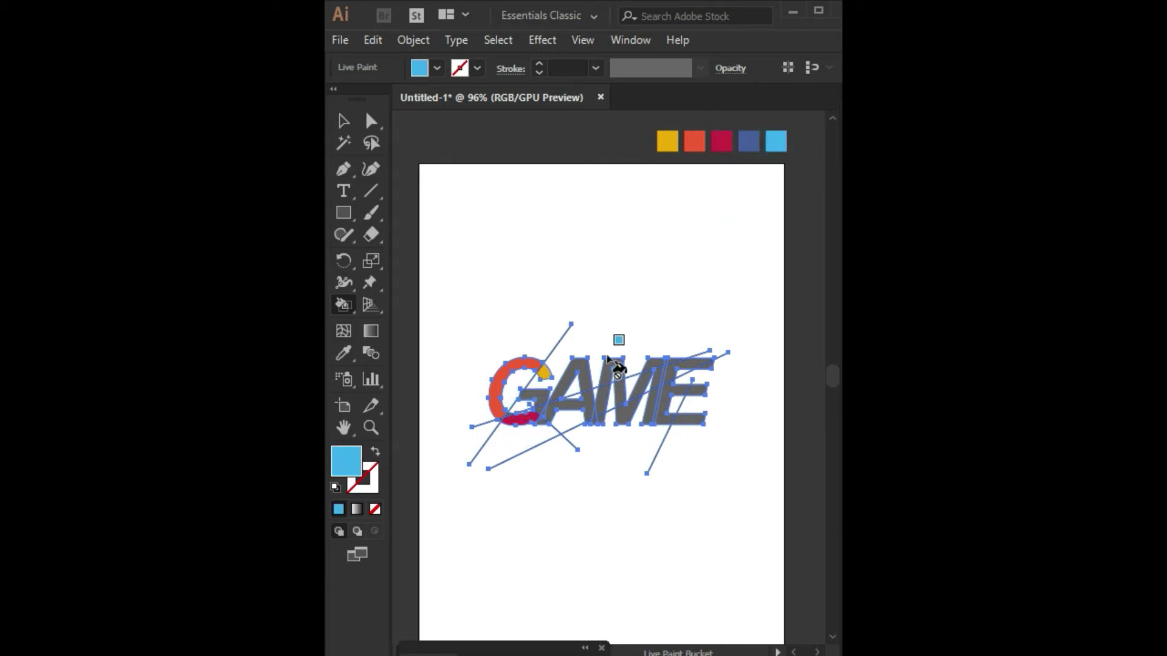
Fill the A and upper M light blue, and a sliver of the M dark blue.
left_click(578, 368)
left_click(533, 394)
left_click_drag(610, 369, 667, 373)
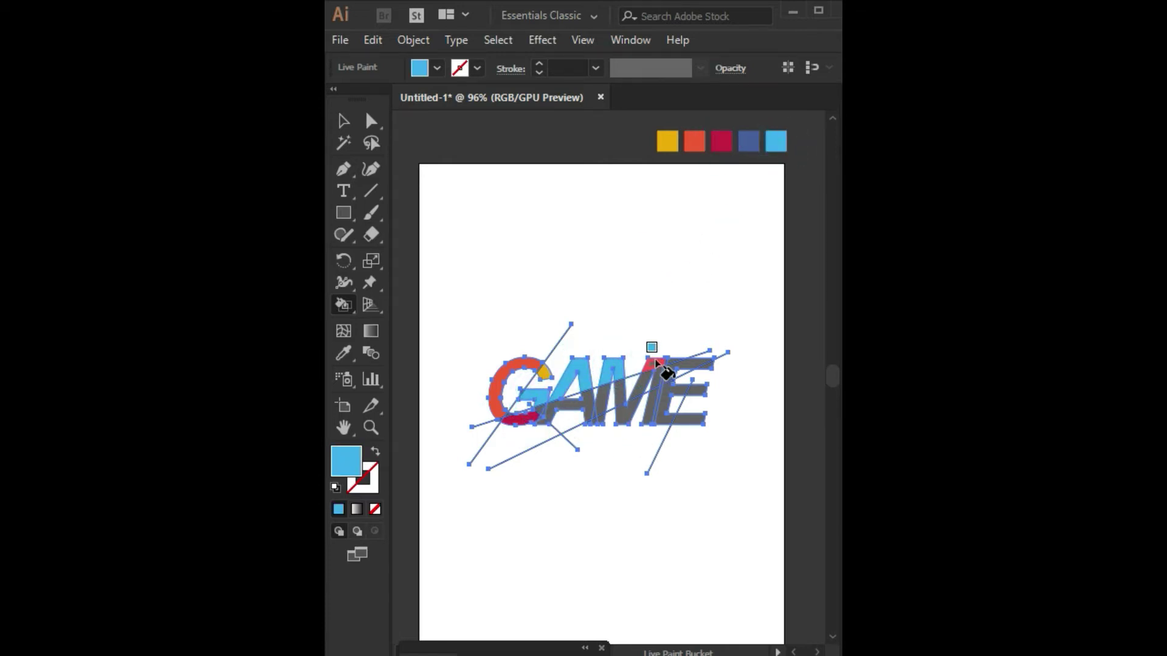
left_click(749, 141, "alt")
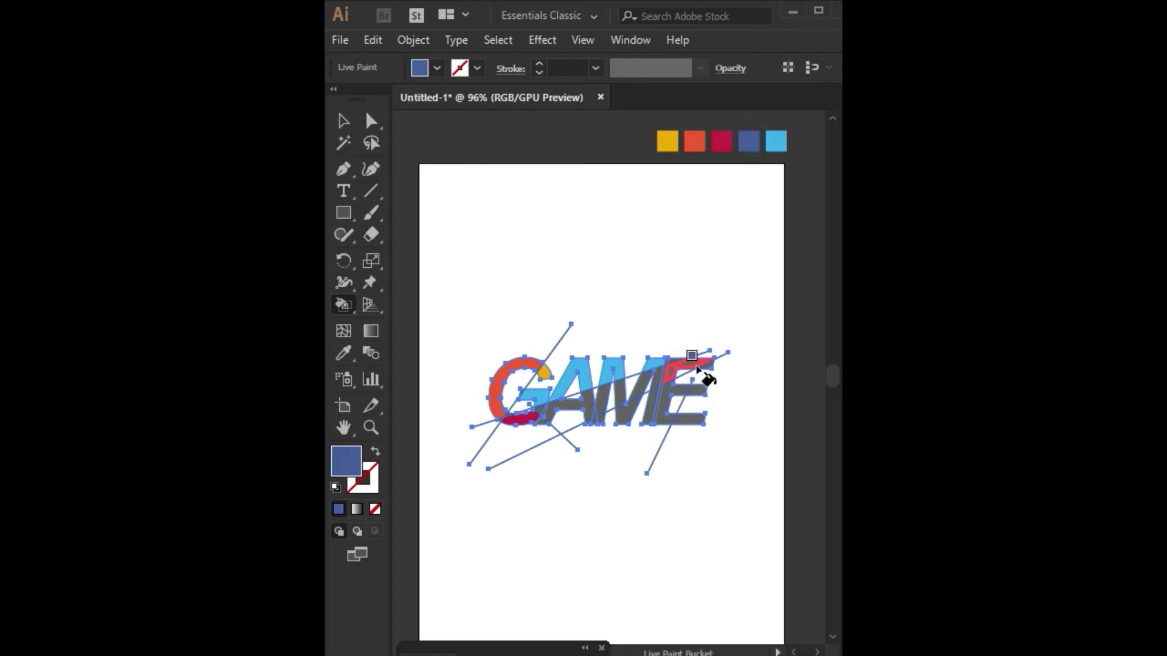
left_click(640, 387)
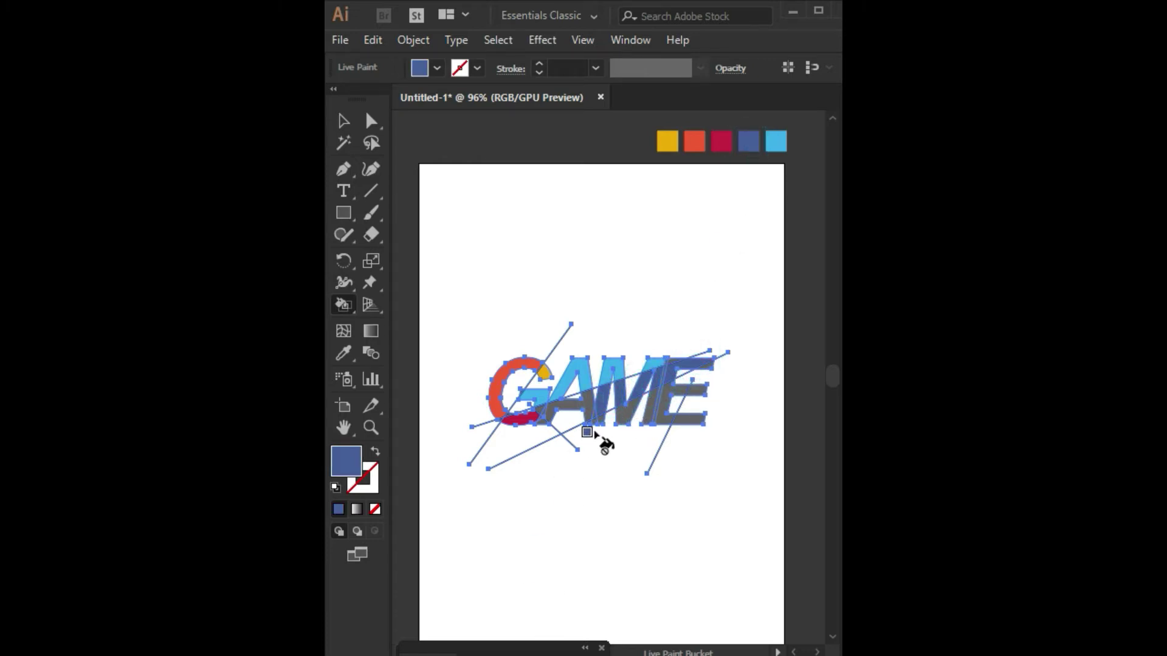
Fill the gap below the A dark blue and the E's lower left yellow.
scroll(539, 453, "up", 3)
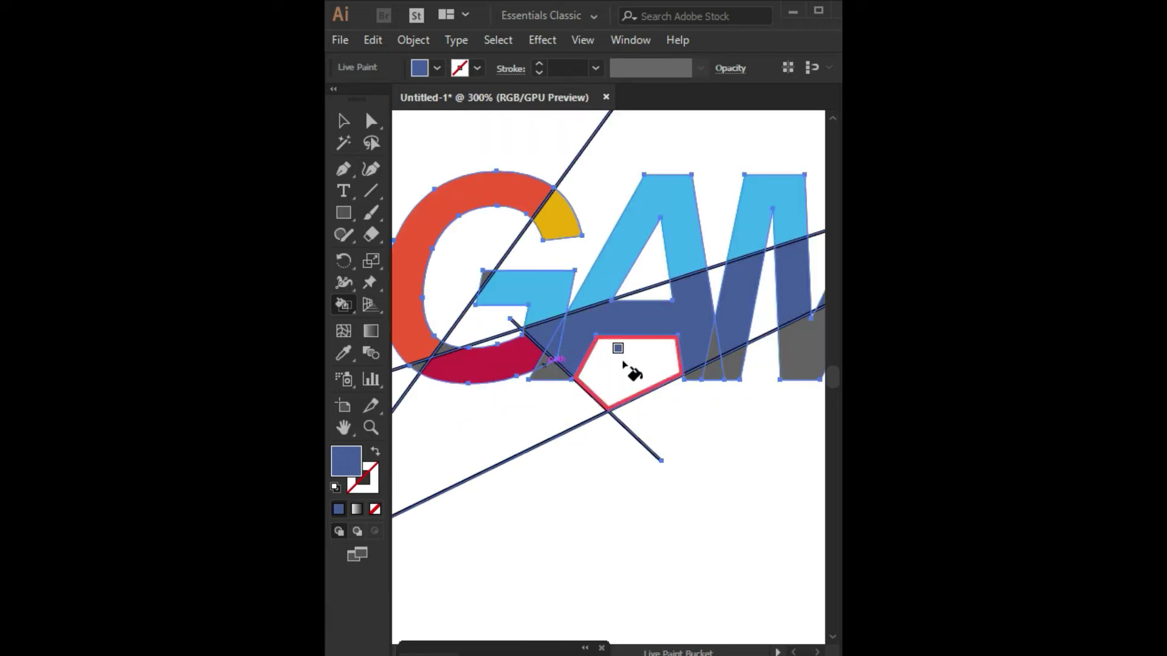
mouse_move(609, 360)
left_mouse_down()
mouse_move(569, 353)
mouse_move(615, 354)
left_mouse_up()
left_click(604, 381)
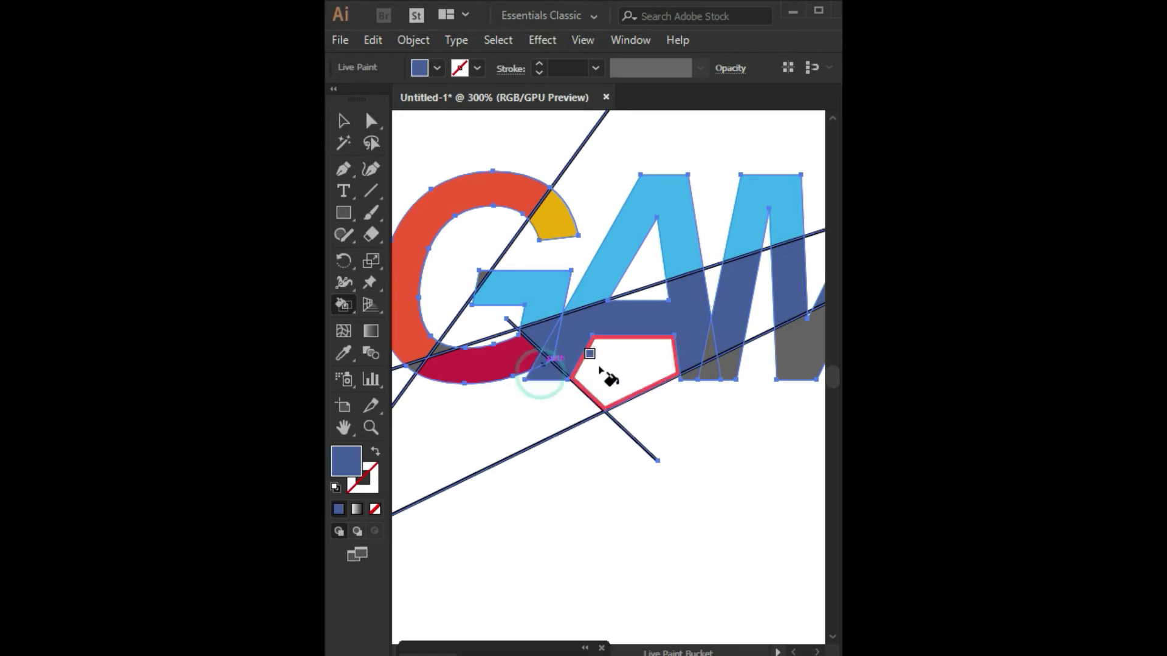
scroll(592, 401, "down", 2)
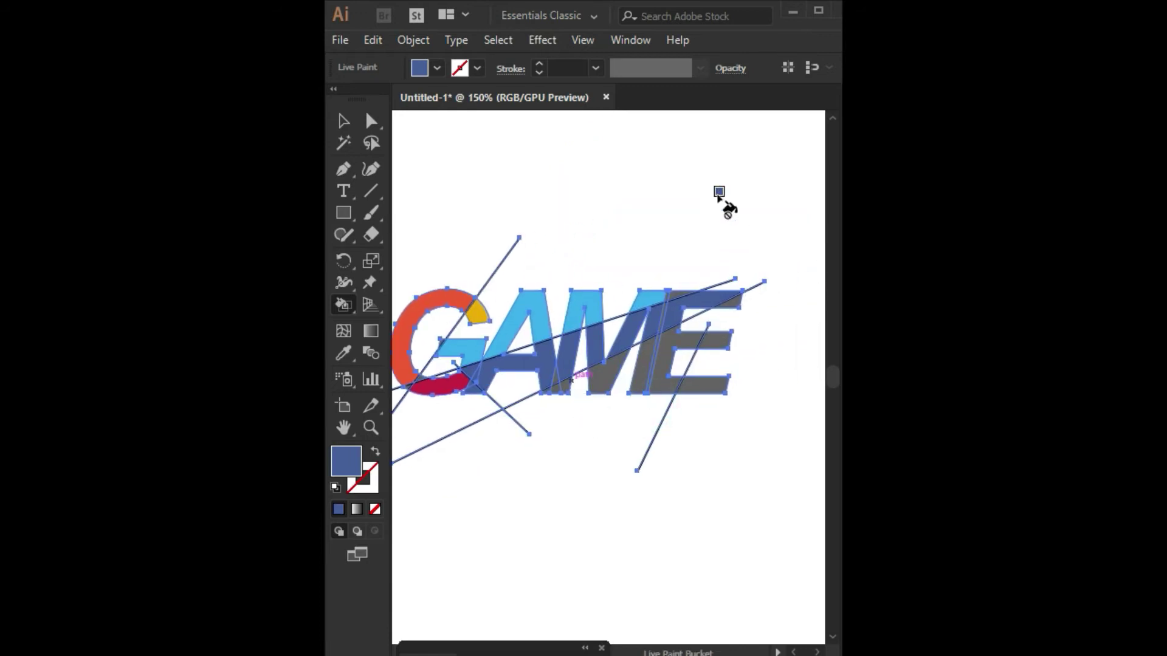
key("Right")
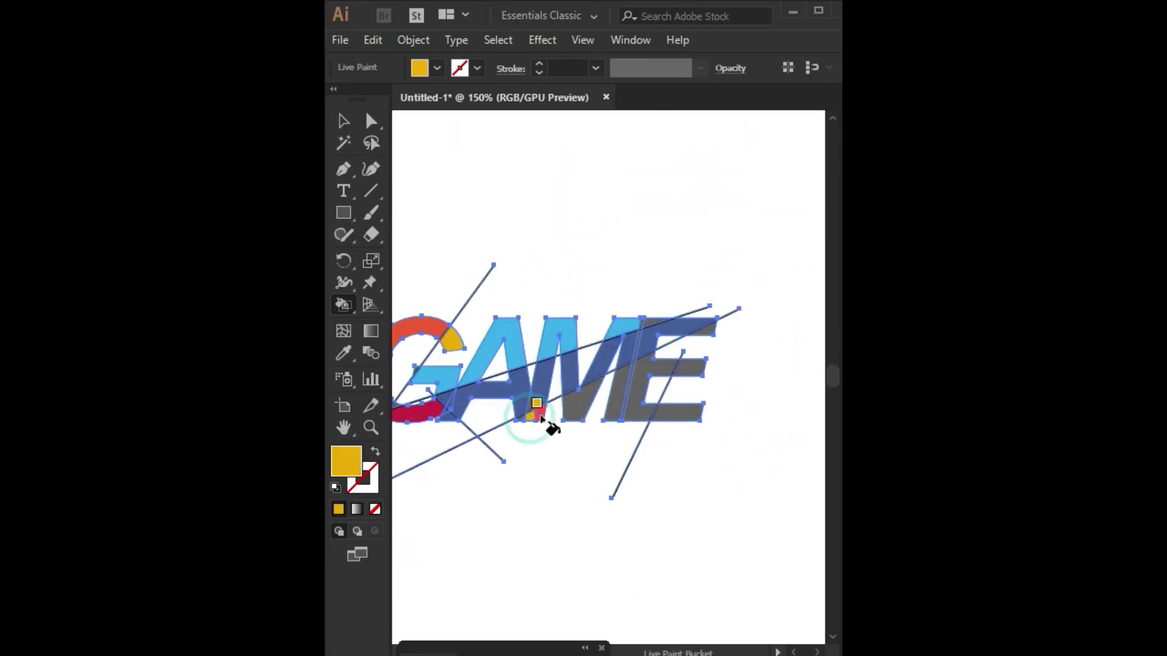
scroll(699, 411, "right", 2)
scroll(668, 402, "down", 1)
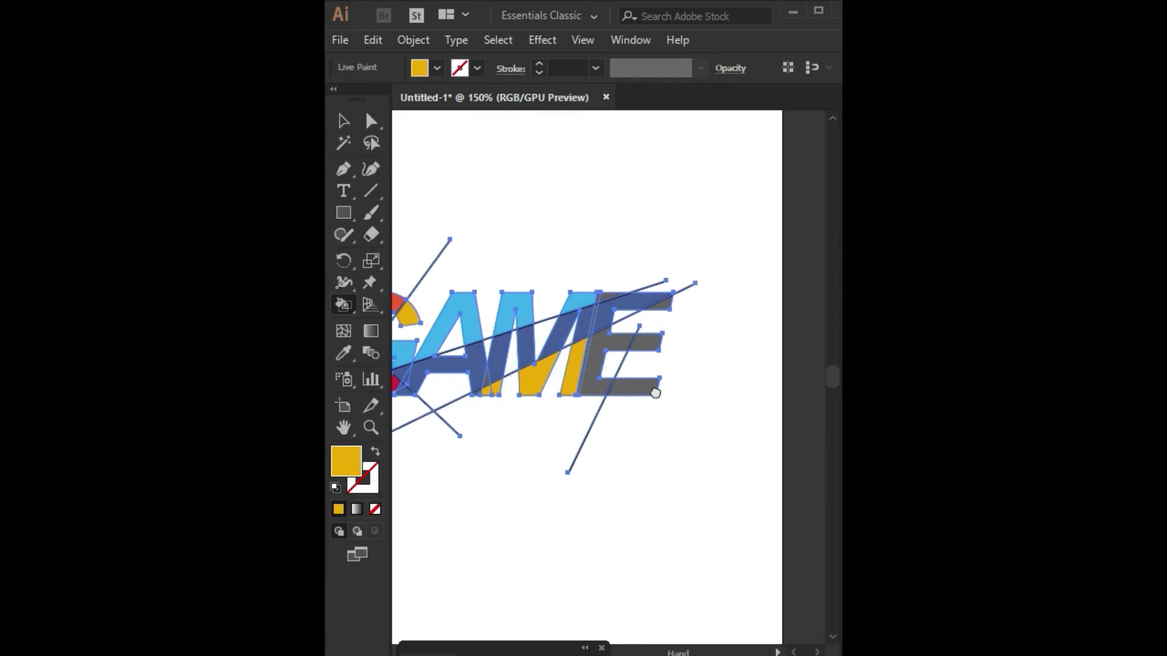
left_click(593, 376)
key("Right")
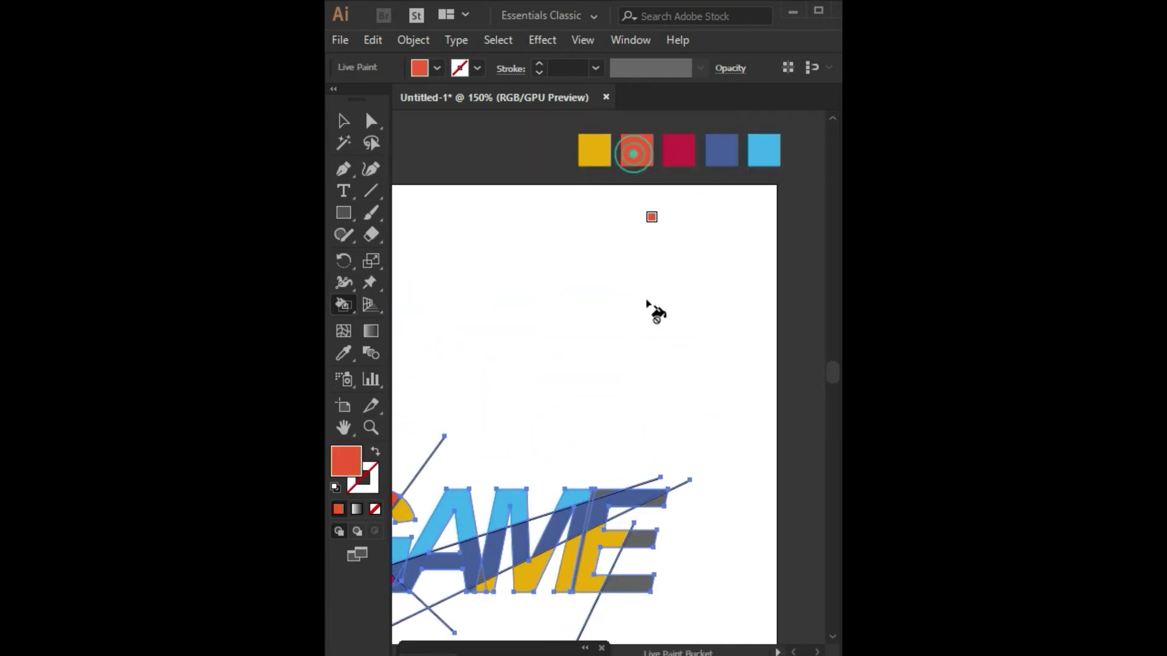
scroll(676, 428, "down", 3)
scroll(638, 449, "up", 3)
scroll(699, 365, "up", 2)
scroll(760, 243, "up", 2)
Resample light blue, orange-red and dark blue, and colour a slice at the M's base.
left_click(779, 126)
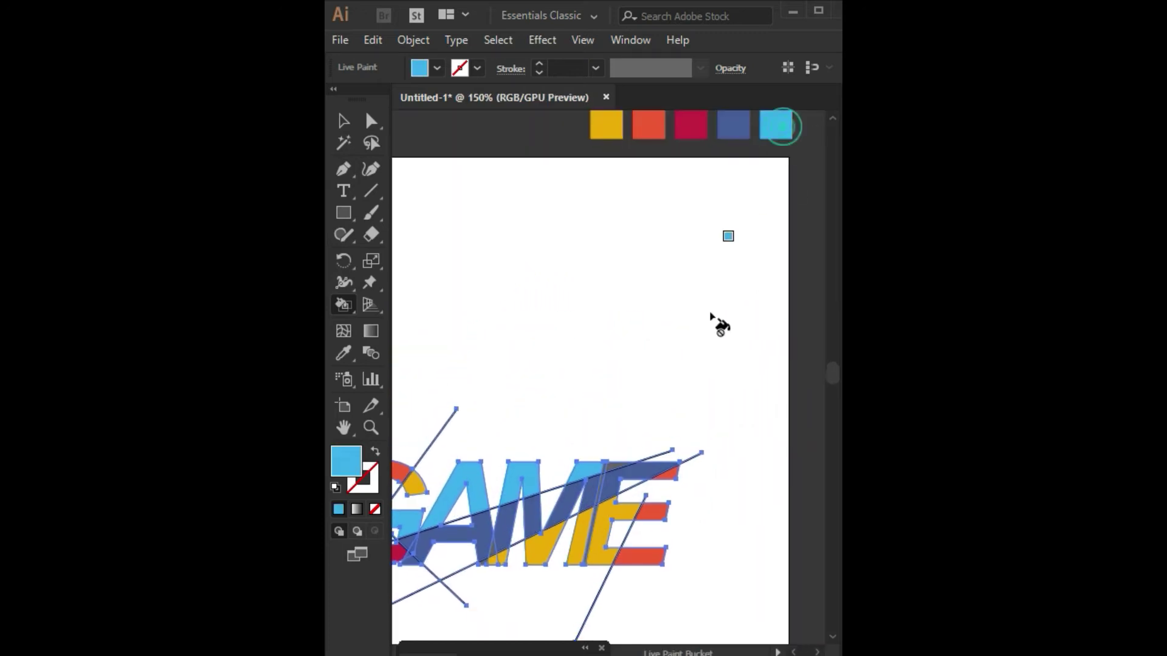
left_click_drag(616, 467, 702, 334)
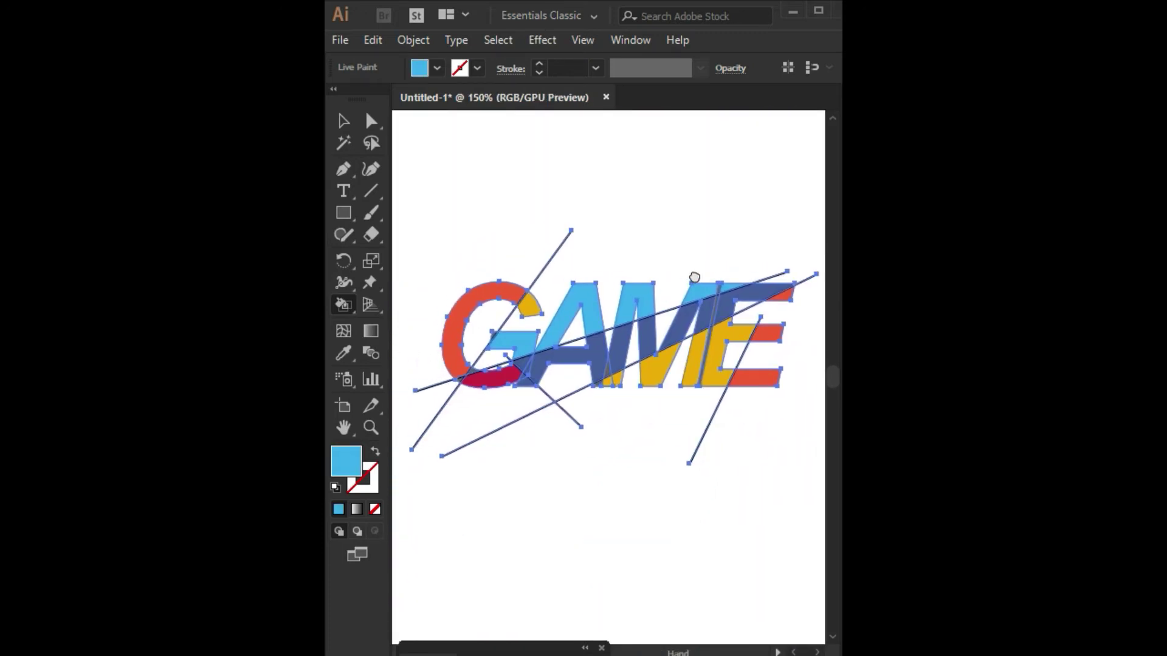
left_click(702, 334, "alt")
scroll(534, 305, "up", 1)
scroll(581, 320, "up", 2)
left_click(511, 326, "alt")
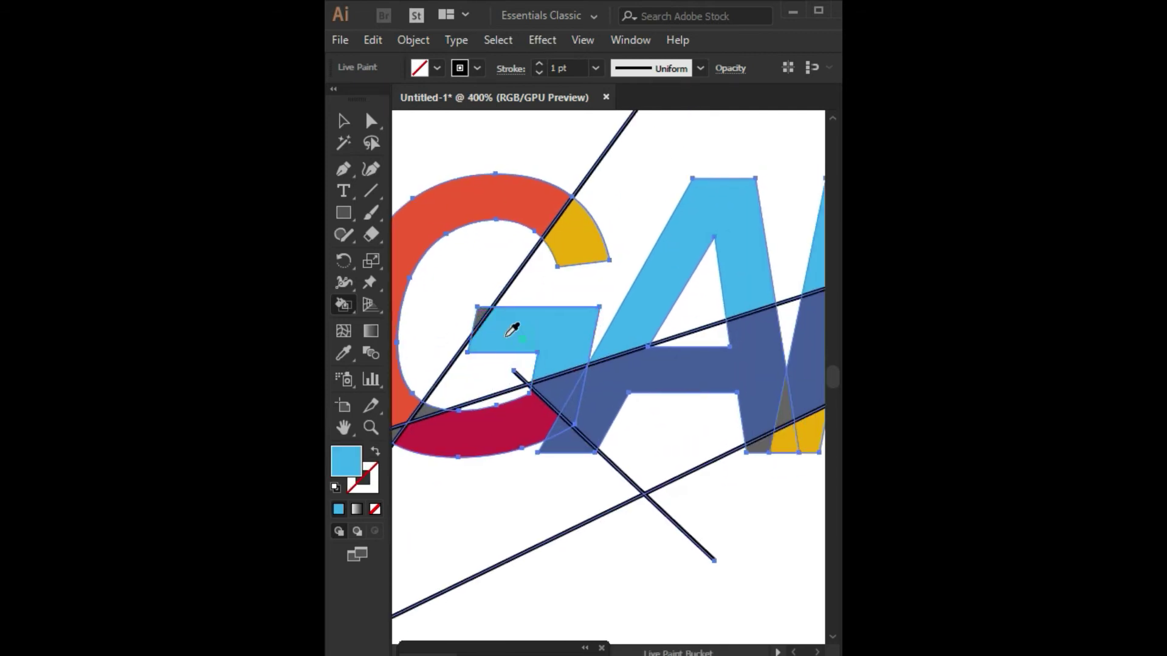
left_click_drag(466, 366, 536, 220)
left_click(459, 249, "alt")
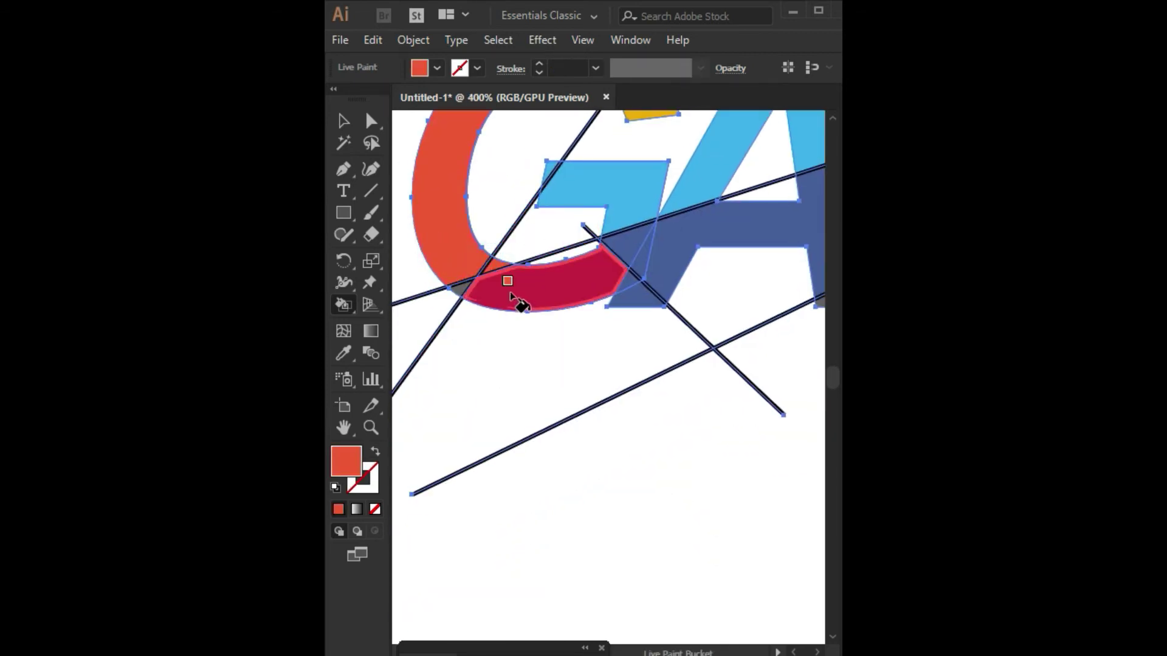
scroll(602, 326, "right", 5)
scroll(616, 369, "right", 5)
left_click(591, 396, "alt")
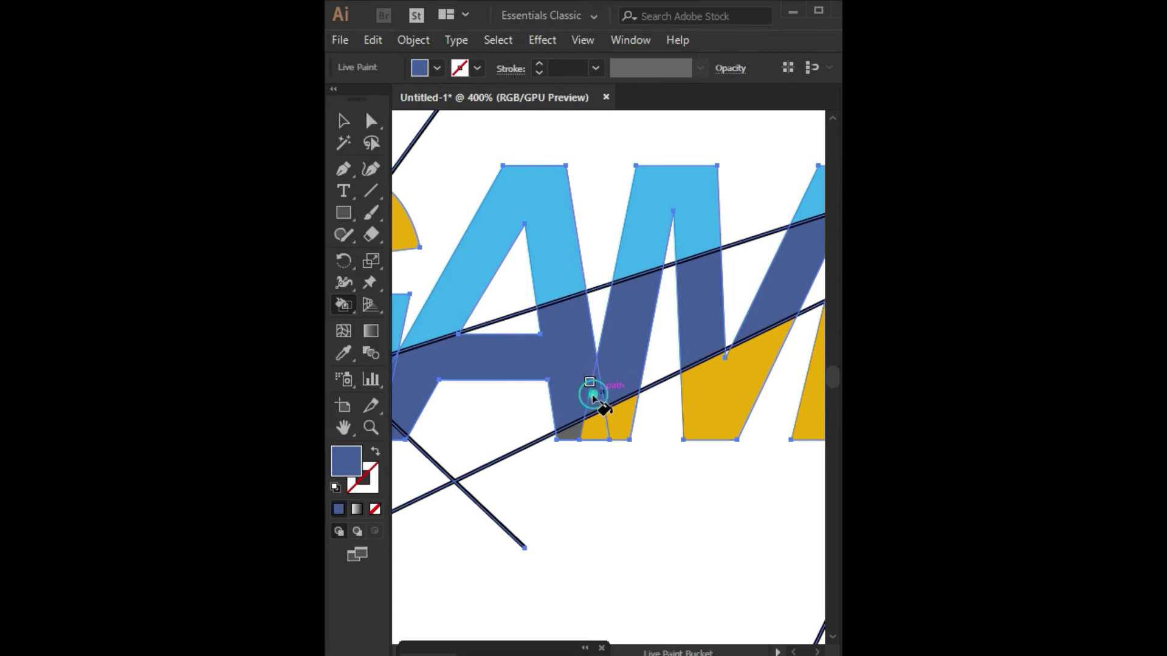
scroll(585, 387, "down", 1)
left_click(584, 387, "alt")
Fill a lower slice of the E and the strip between M and E yellow.
scroll(625, 383, "right", 5)
scroll(632, 359, "up", 2)
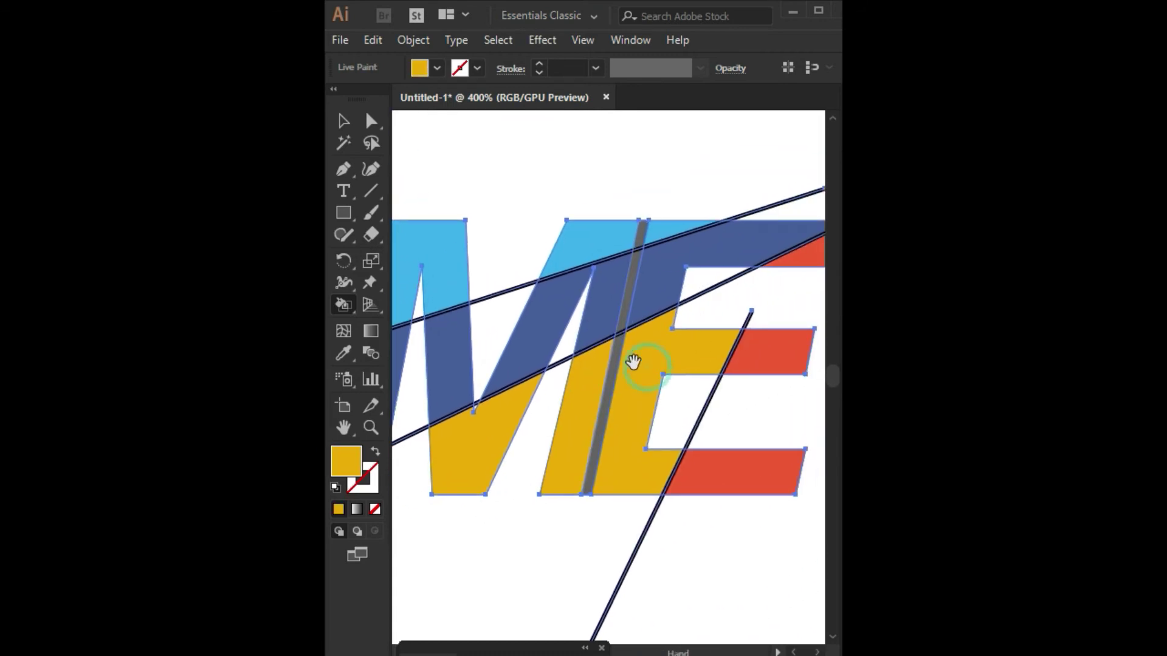
left_click(621, 290, "alt")
left_click(644, 236, "alt")
scroll(632, 286, "down", 2)
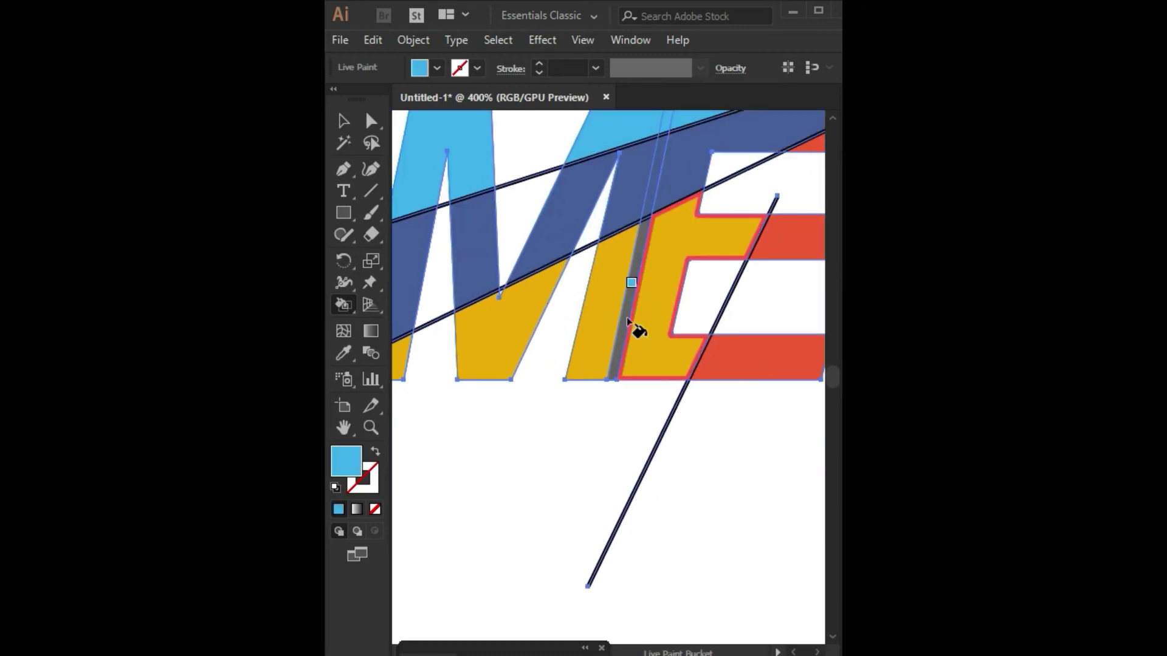
left_click(625, 311, "alt")
scroll(624, 308, "down", 1)
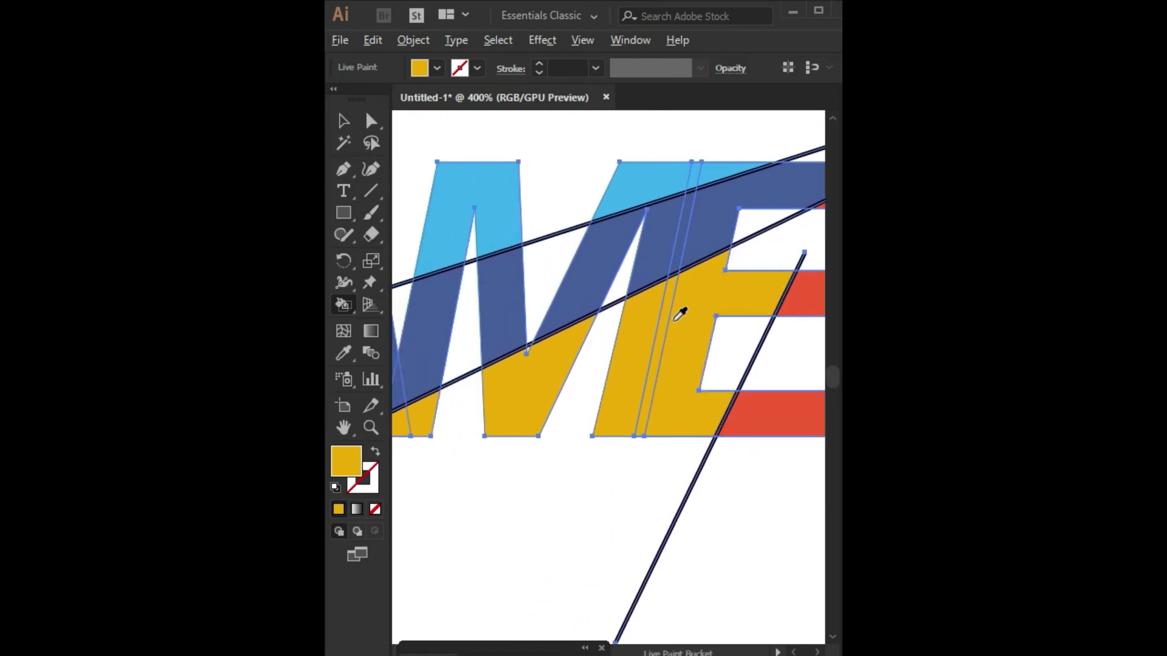
left_click_drag(568, 453, 666, 472)
scroll(667, 472, "left", 2)
scroll(641, 484, "down", 1)
scroll(555, 409, "down", 1)
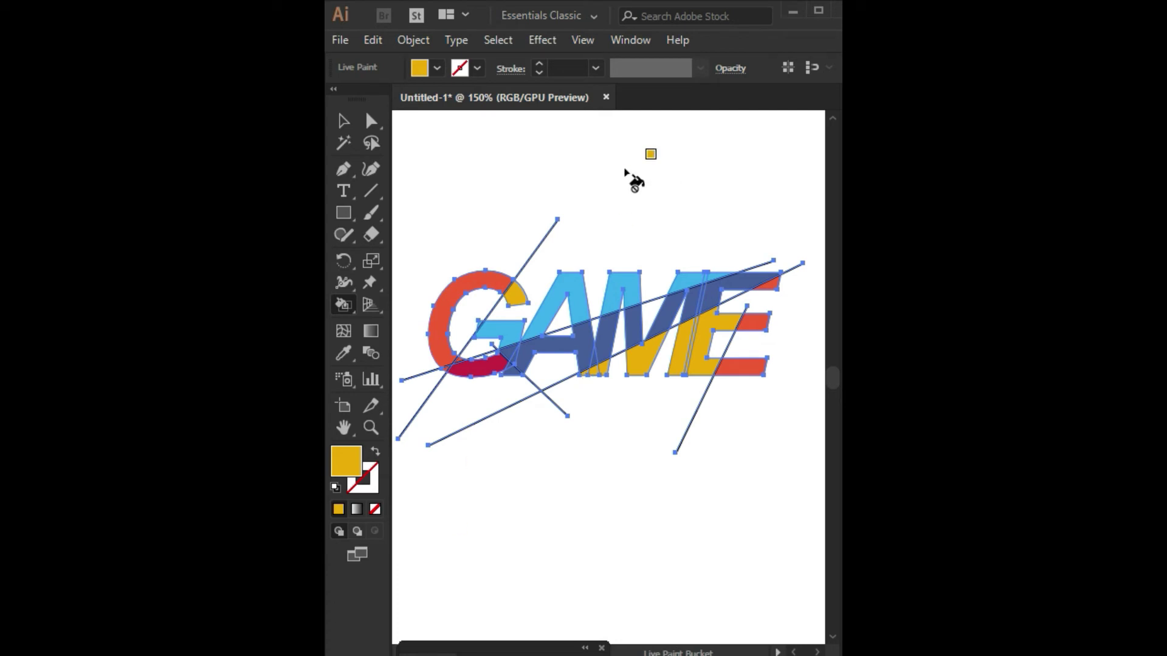
Expand the live paint artwork into shapes and ungroup the logo pieces.
left_click(344, 121)
left_click(413, 39)
left_click(495, 186)
left_click(598, 478)
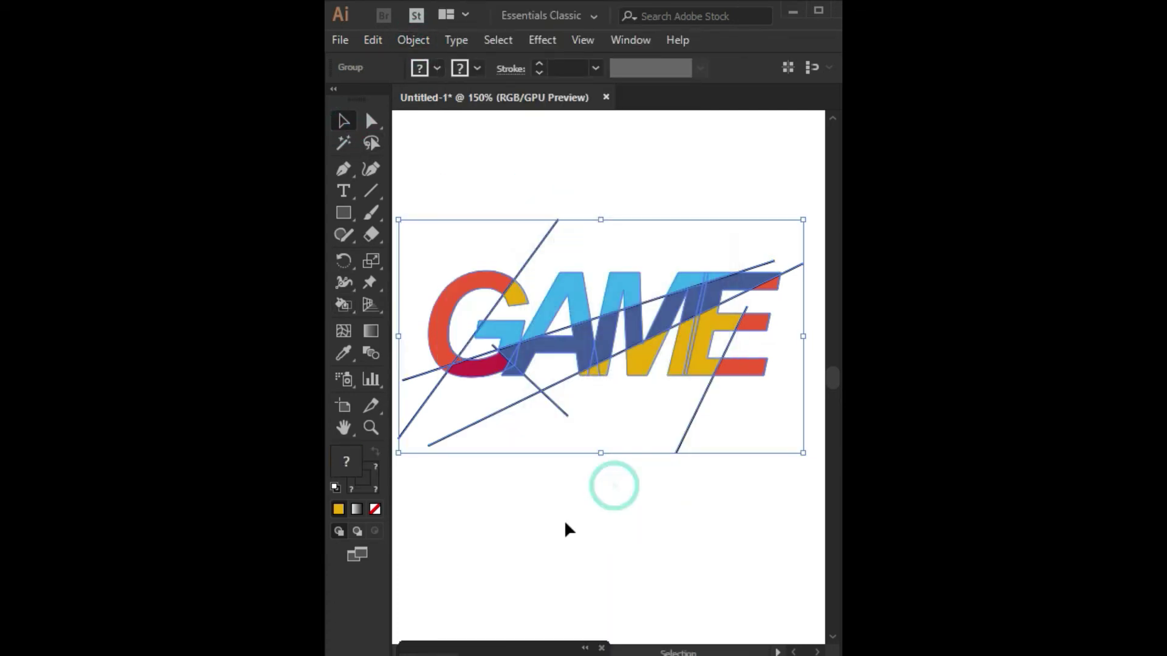
left_click(565, 522)
double_click(557, 410)
key("Escape")
right_click(556, 383)
left_click(651, 239)
Delete the slicing lines, leaving only the coloured letter shapes.
left_click(562, 395)
key("Delete")
left_click_drag(495, 425, 554, 429)
scroll(517, 424, "down", 1)
scroll(516, 383, "up", 2)
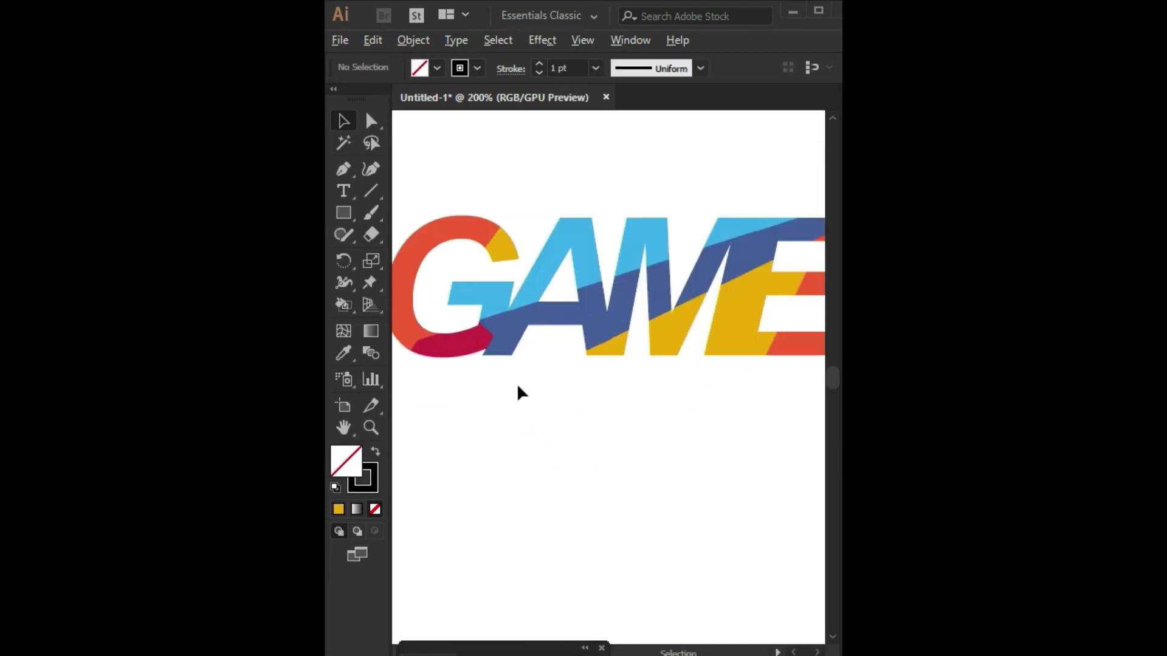
scroll(491, 344, "up", 1)
Recolour the small blue triangle under the G crimson with the Eyedropper.
right_click(491, 344)
key("Escape")
scroll(563, 447, "up", 2)
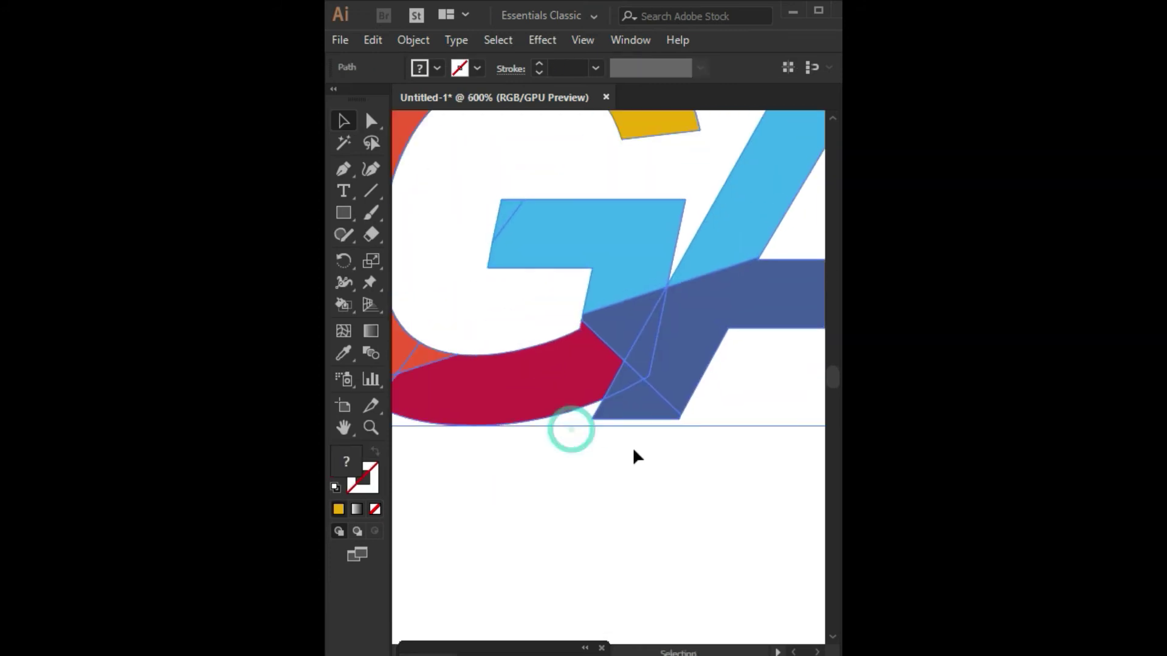
left_click(635, 381)
key("i")
left_click(580, 406)
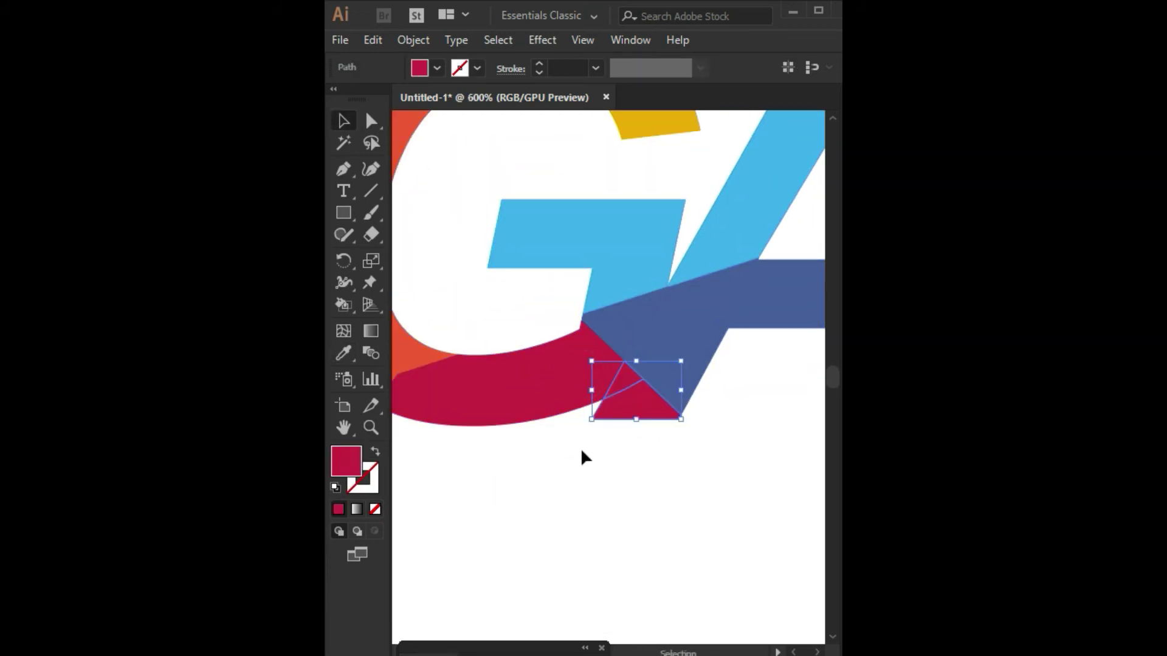
Zoom out and move GAME lower on the page.
key("ctrl+shift+a")
scroll(550, 429, "down", 2)
scroll(571, 463, "down", 2)
scroll(601, 462, "down", 2)
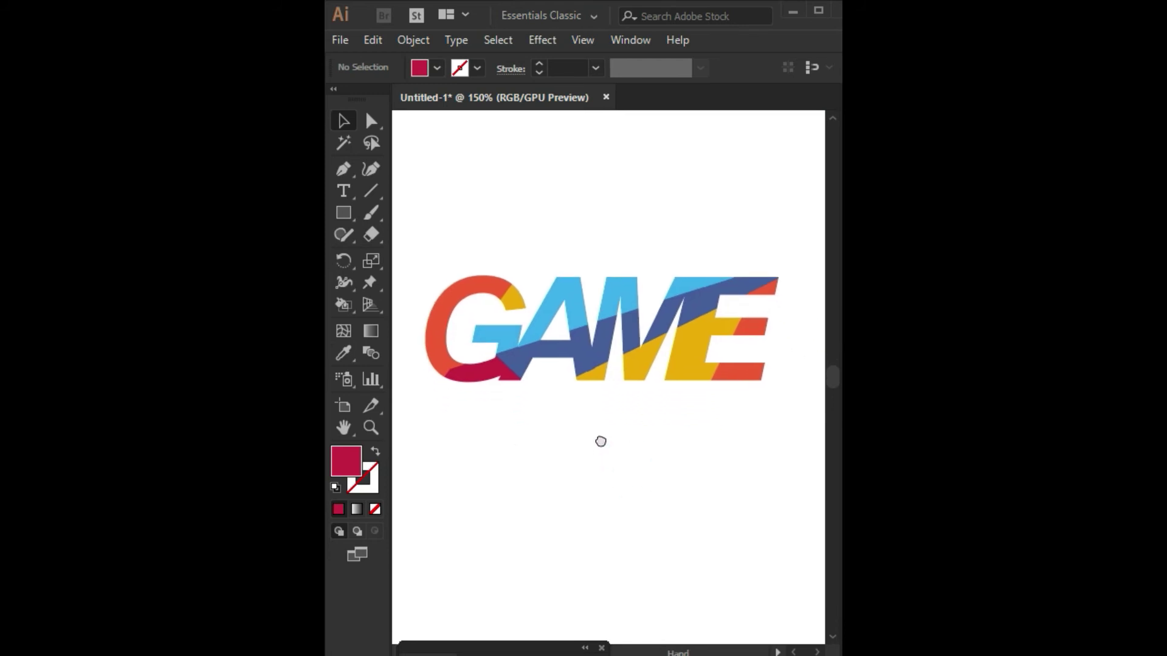
scroll(599, 440, "down", 1)
left_click_drag(646, 286, 656, 356)
Type the tagline 'Let's play it.' below GAME and set its tracking to 100.
left_click(683, 451)
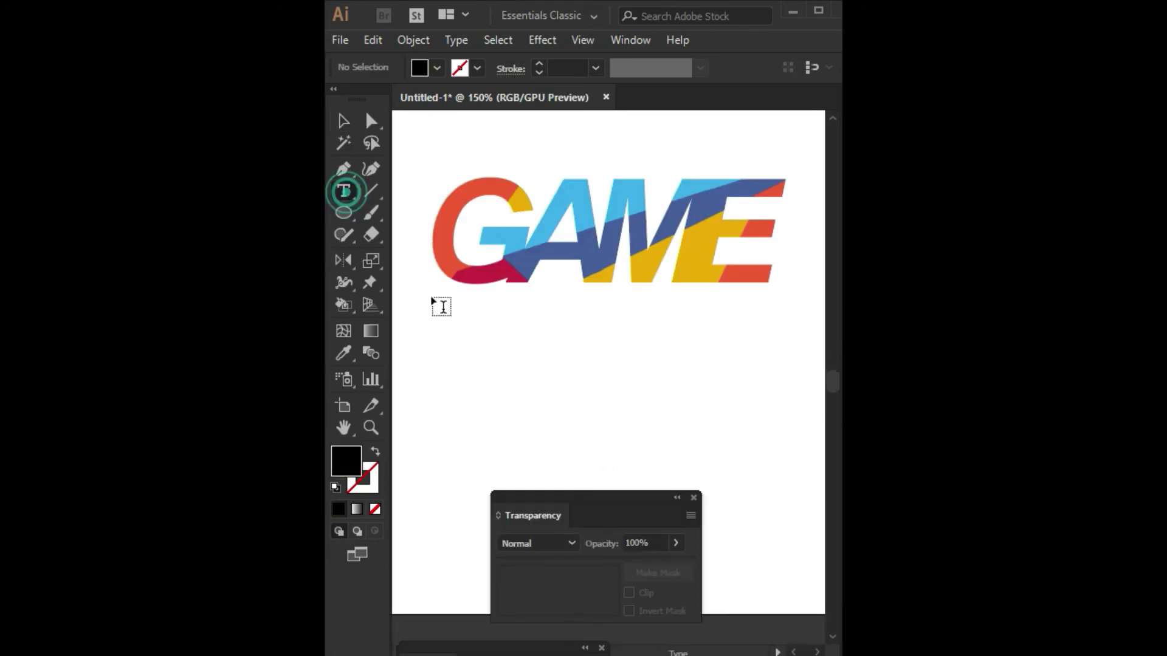
left_click(512, 322)
type("Letsplayit")
key("ctrl+t")
double_click(779, 464)
type("100")
left_click(344, 124)
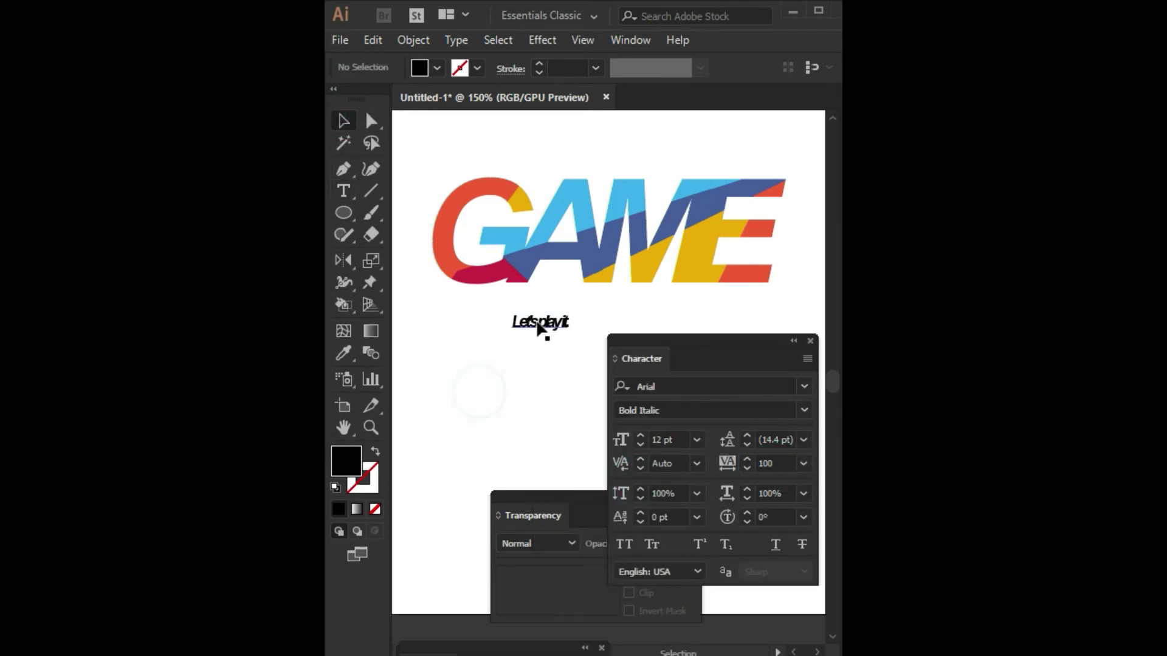
type("100")
key("Return")
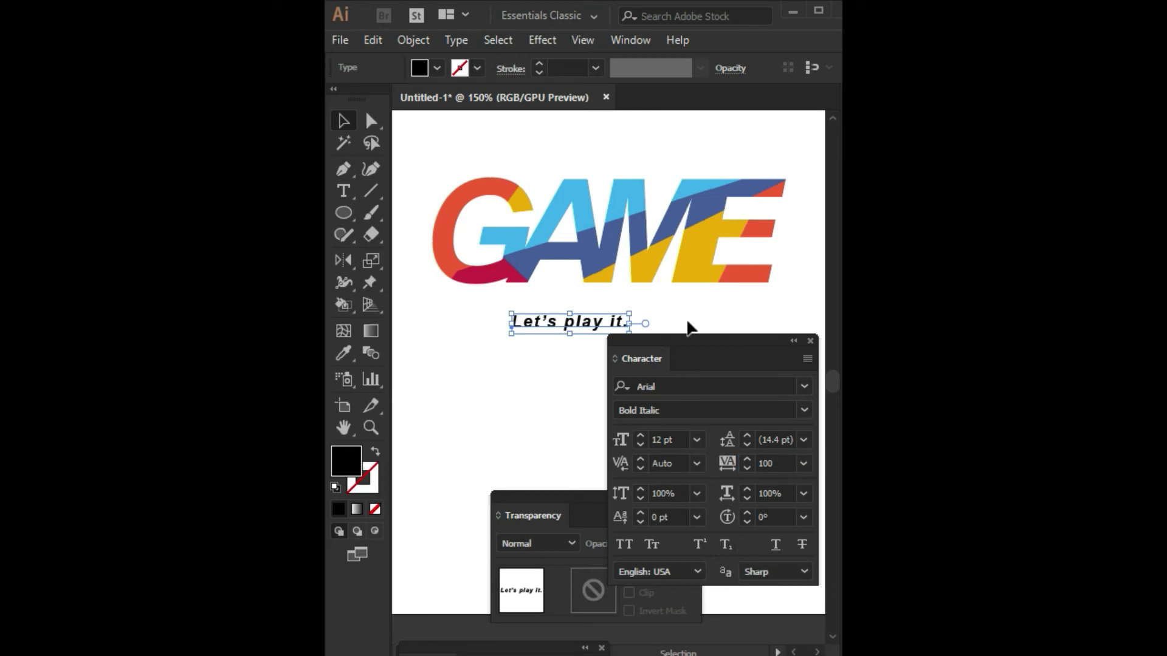
Move the tagline under the E, fill it grey, and select it with GAME.
left_click(673, 342)
mouse_move(591, 329)
left_mouse_down()
mouse_move(744, 309)
mouse_move(735, 296)
left_mouse_up()
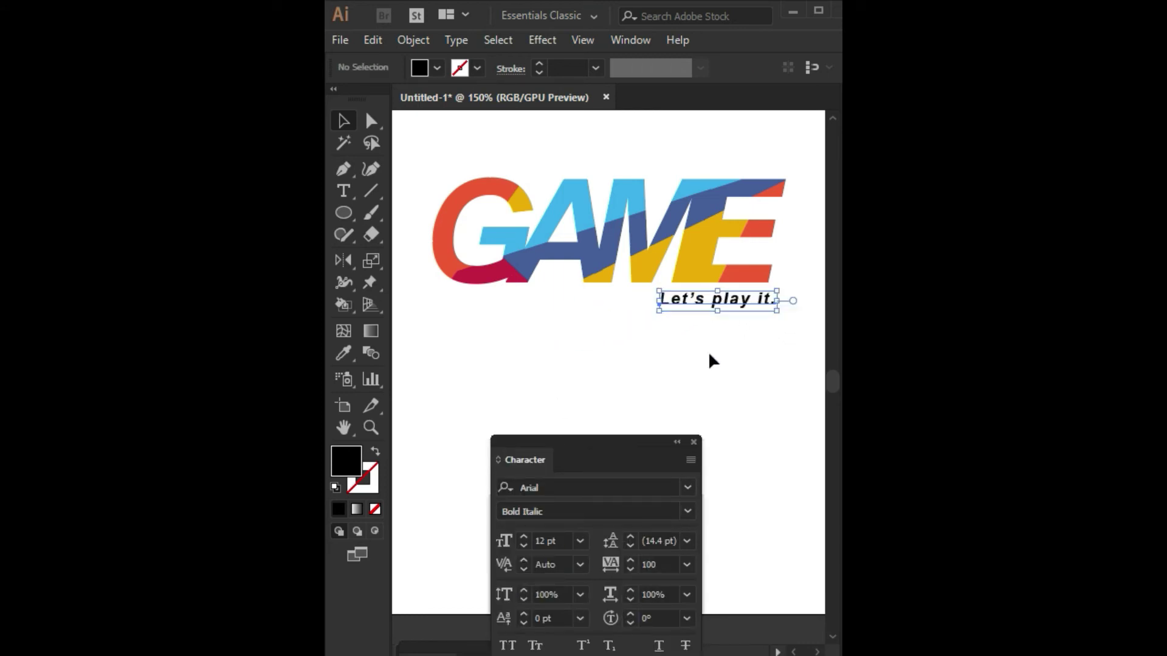
left_click_drag(614, 460, 633, 435)
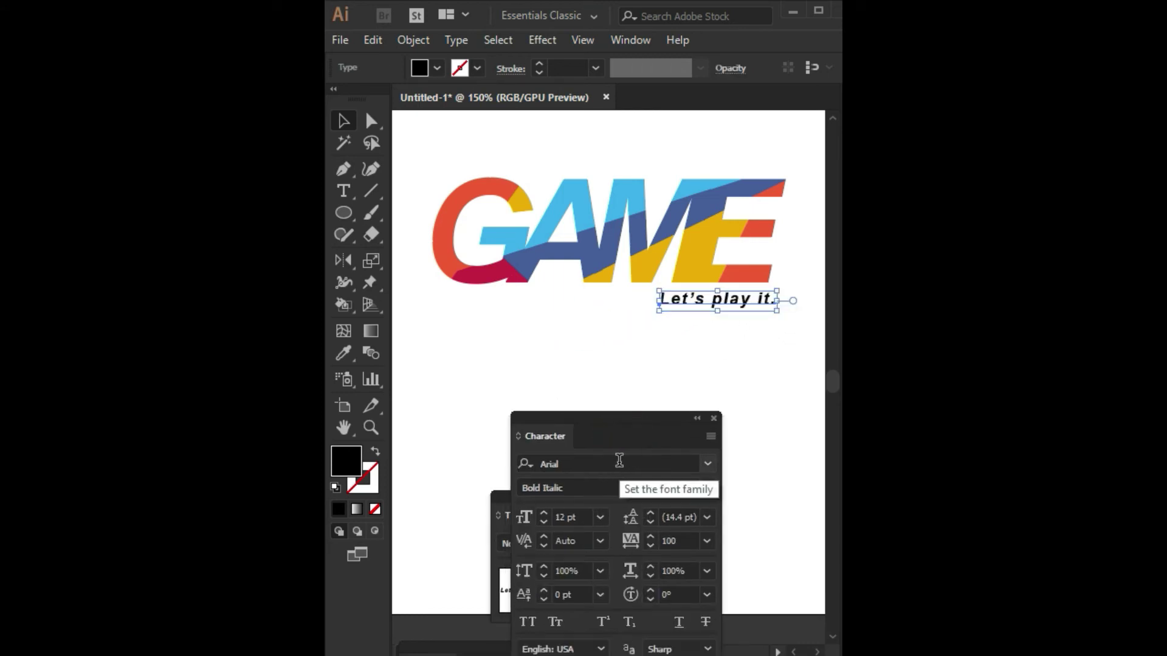
double_click(358, 458)
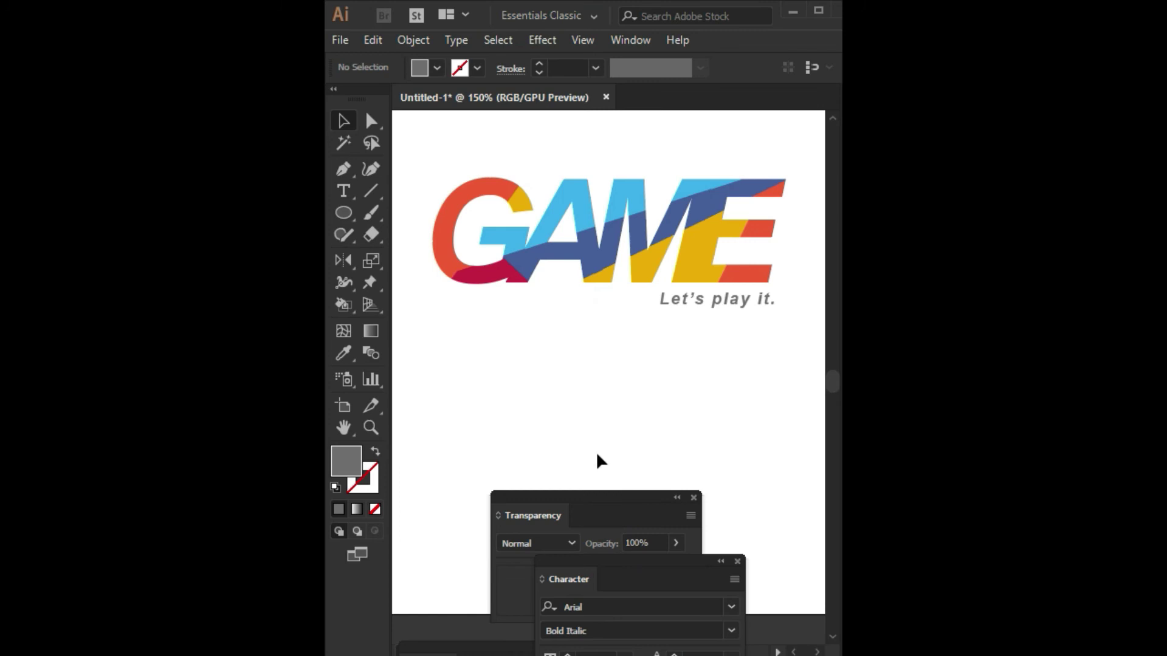
key("ctrl+minus")
left_click(584, 363)
mouse_move(462, 263)
left_mouse_down()
mouse_move(678, 381)
mouse_move(668, 326)
left_mouse_up()
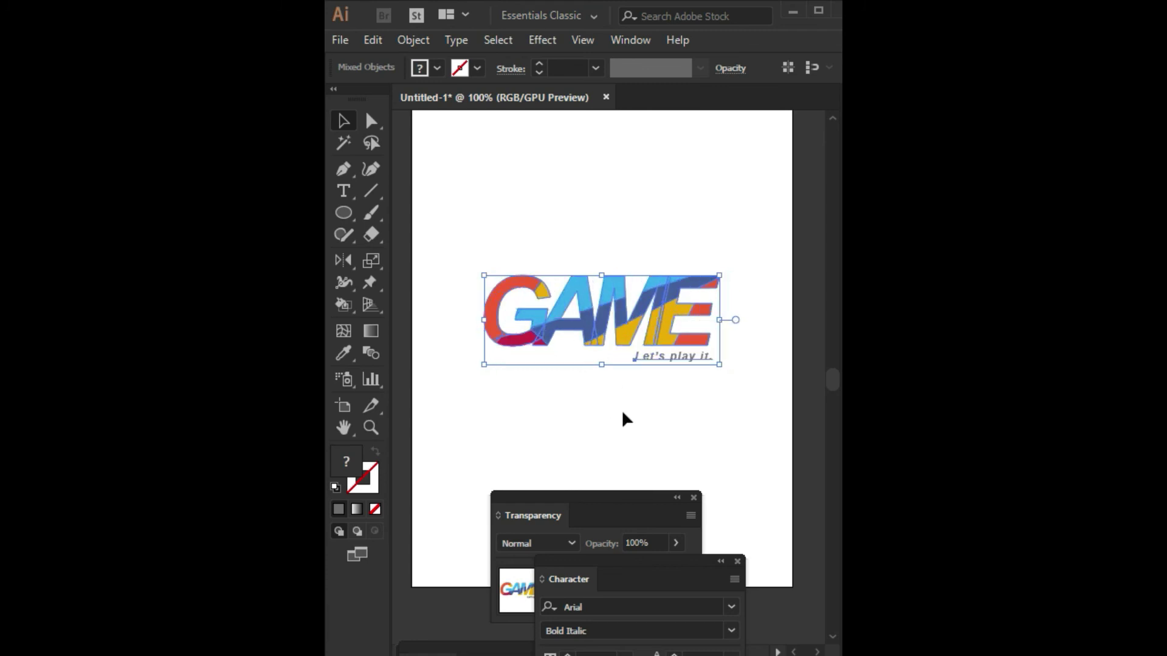
Draw a rectangle covering the whole artboard and send it behind the logo.
key("ctrl+minus")
left_click(614, 405)
left_click(343, 191)
key("m")
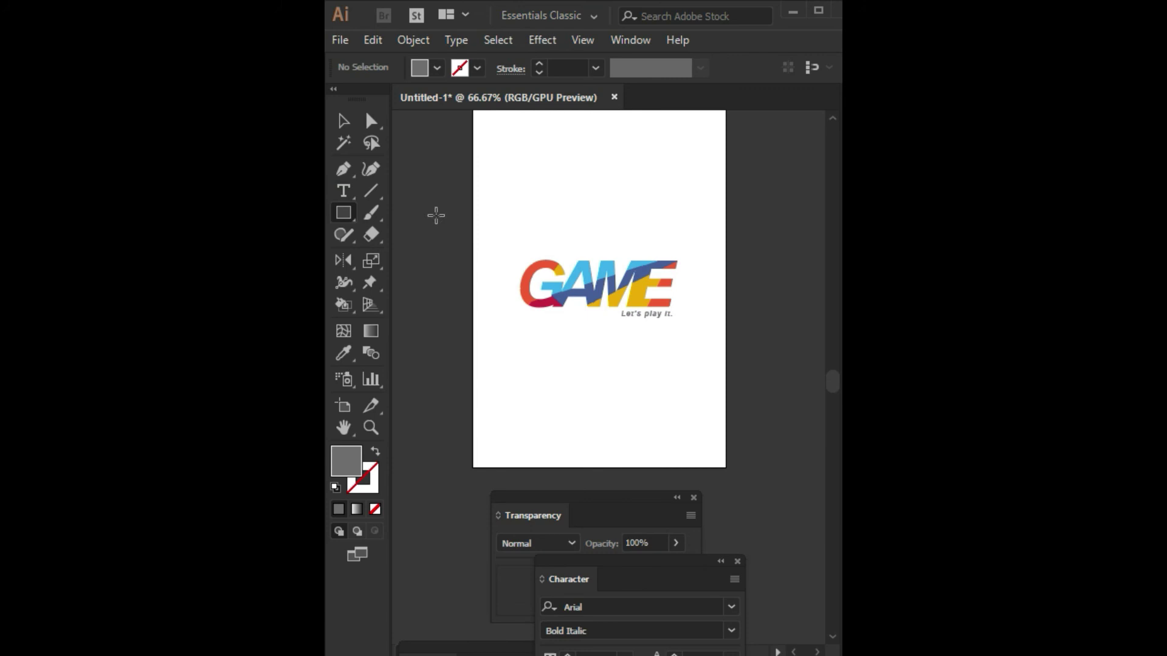
left_click_drag(455, 124, 702, 485)
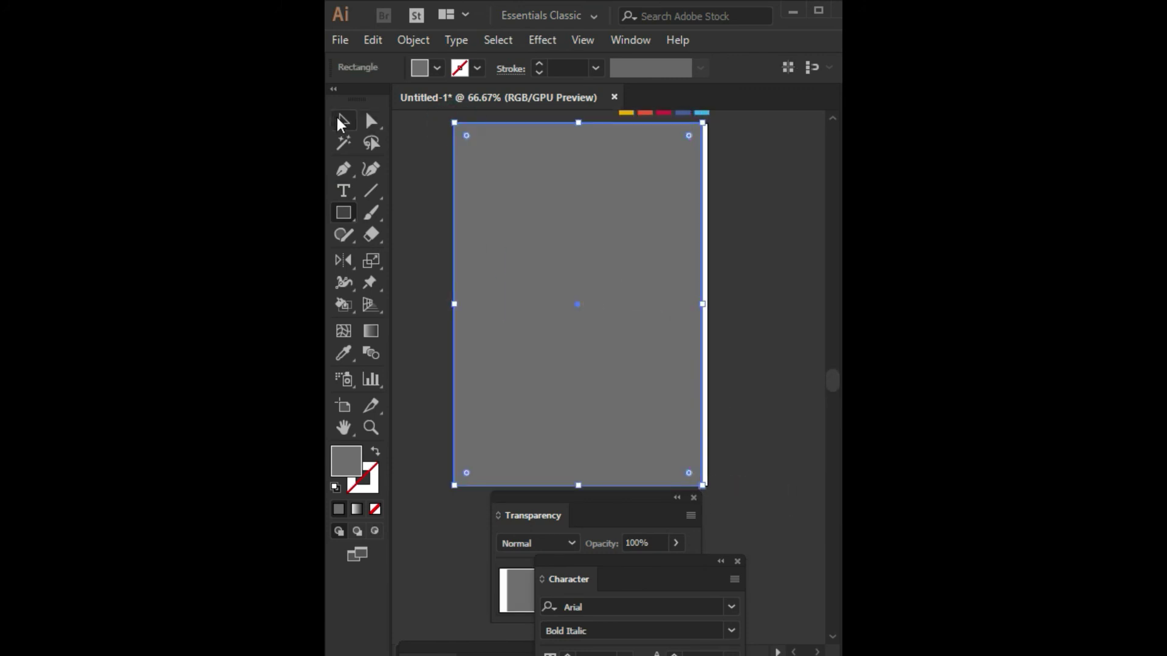
left_click_drag(702, 310, 709, 307)
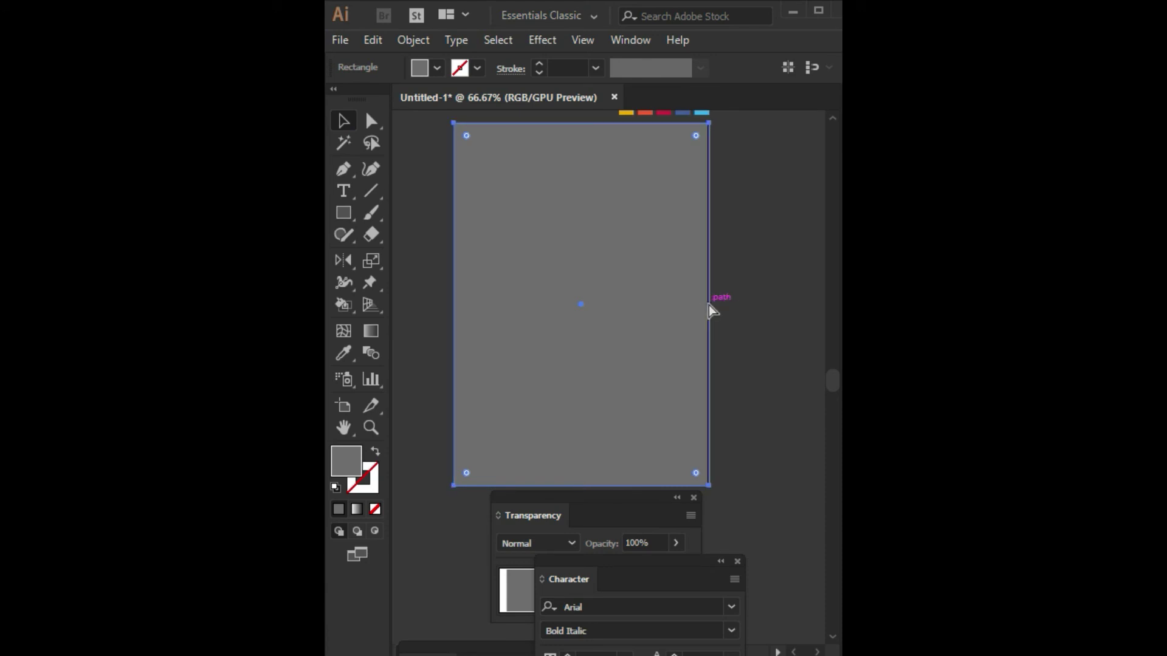
key("ctrl+shift+bracketleft")
Fill the rectangle with a radial gradient, white at the centre fading to gray edges.
key("ctrl+F9")
left_click_drag(625, 429, 730, 317)
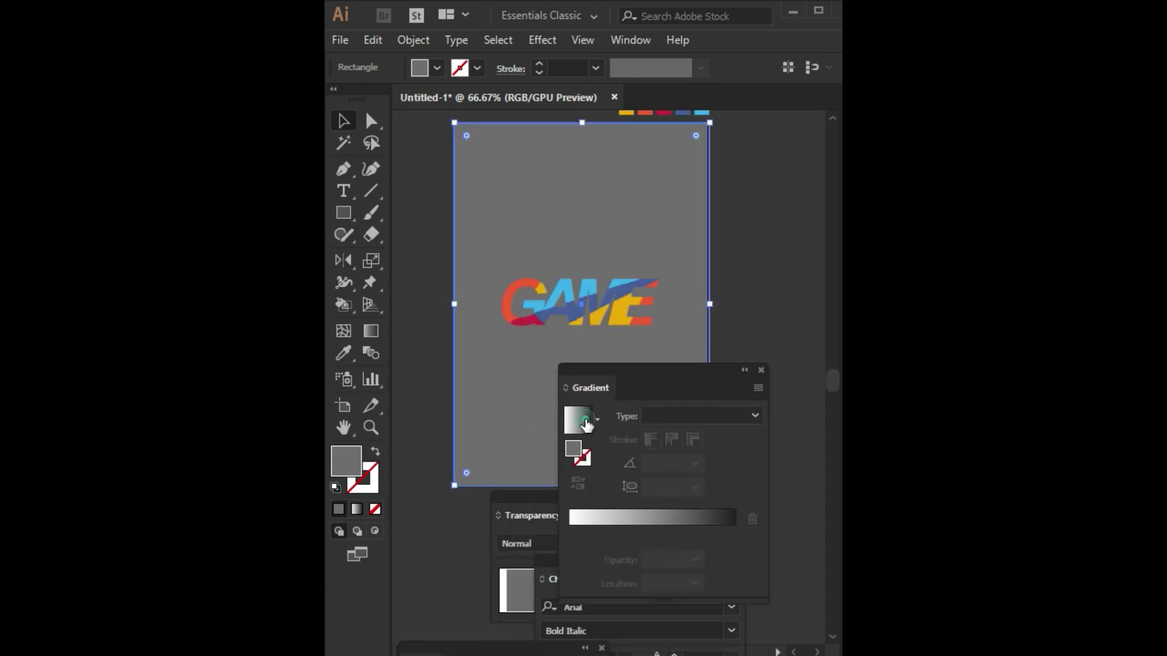
left_click(660, 368)
mouse_move(816, 482)
left_mouse_down()
mouse_move(710, 515)
mouse_move(752, 414)
left_mouse_up()
left_click(757, 404)
mouse_move(724, 482)
left_mouse_down()
mouse_move(816, 483)
mouse_move(762, 483)
left_mouse_up()
left_click(658, 434)
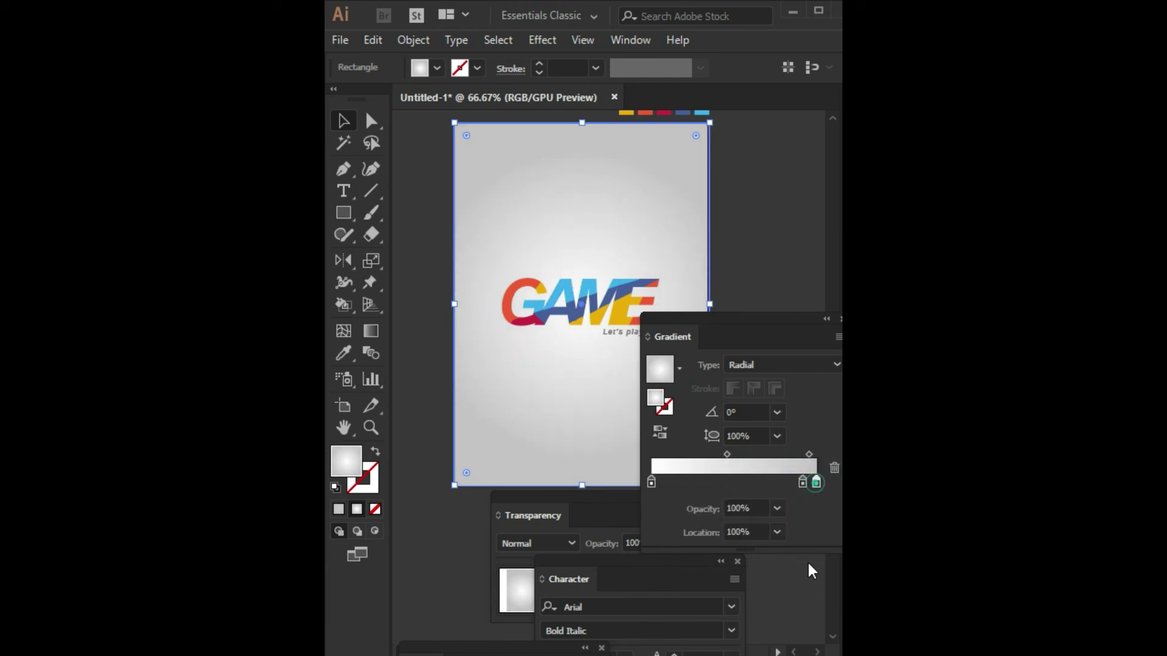
left_click_drag(793, 483, 816, 483)
Deselect the background, move the panels out of the way, and fit the page in view.
left_click(802, 256)
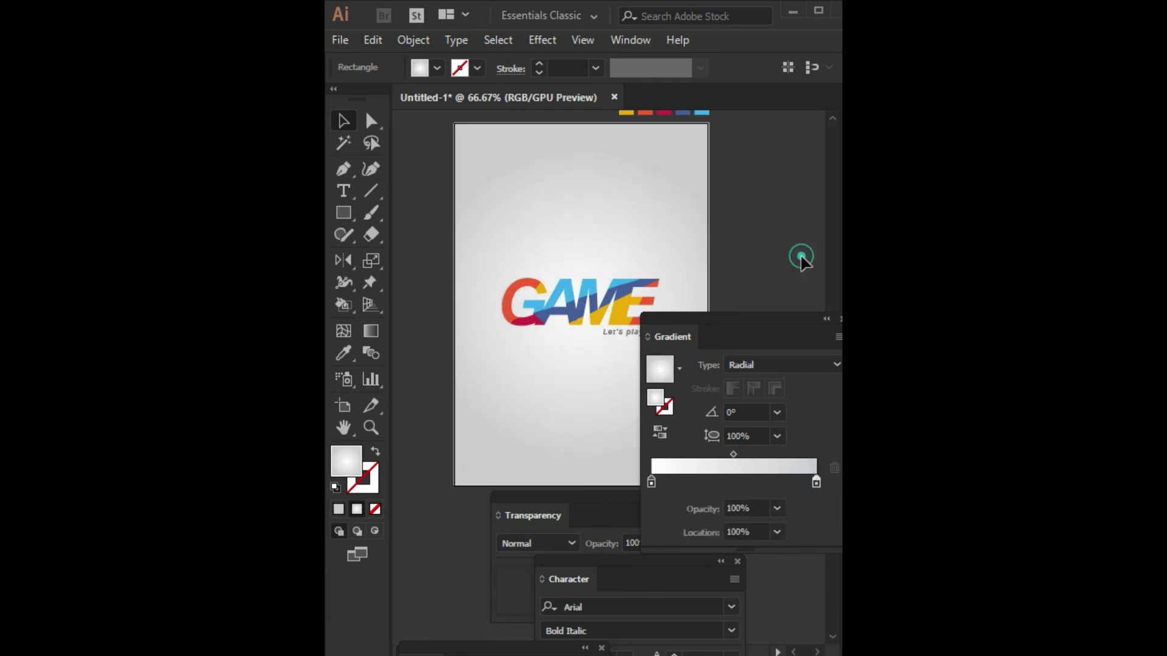
left_click_drag(759, 345, 747, 470)
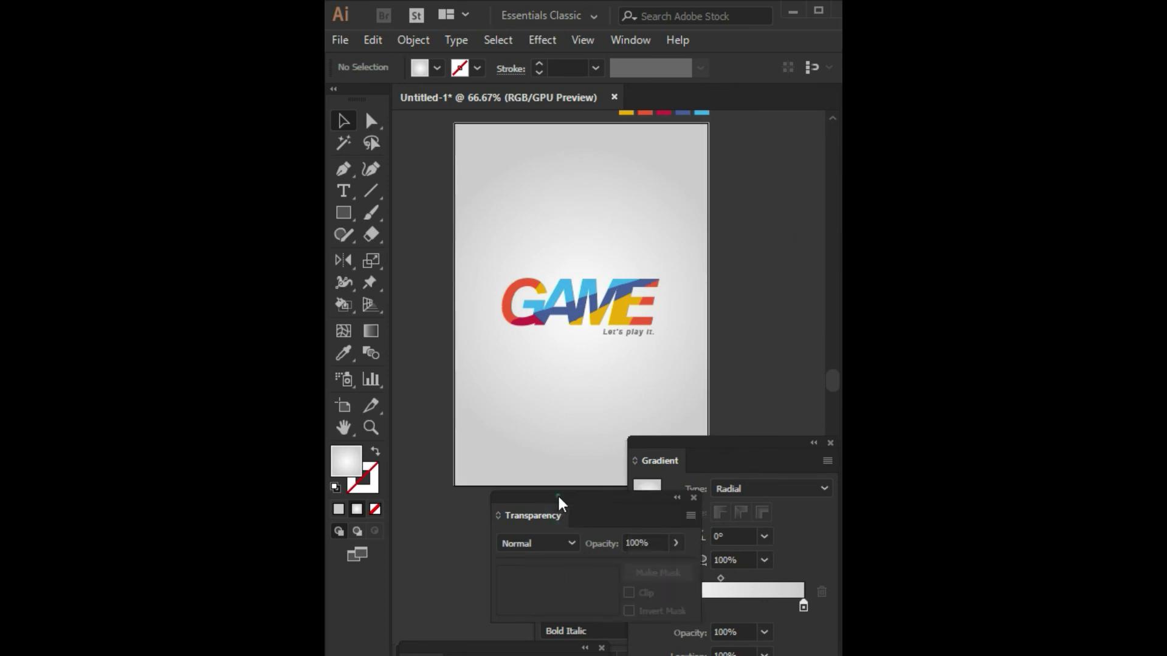
left_click_drag(681, 448, 664, 576)
left_click(587, 384)
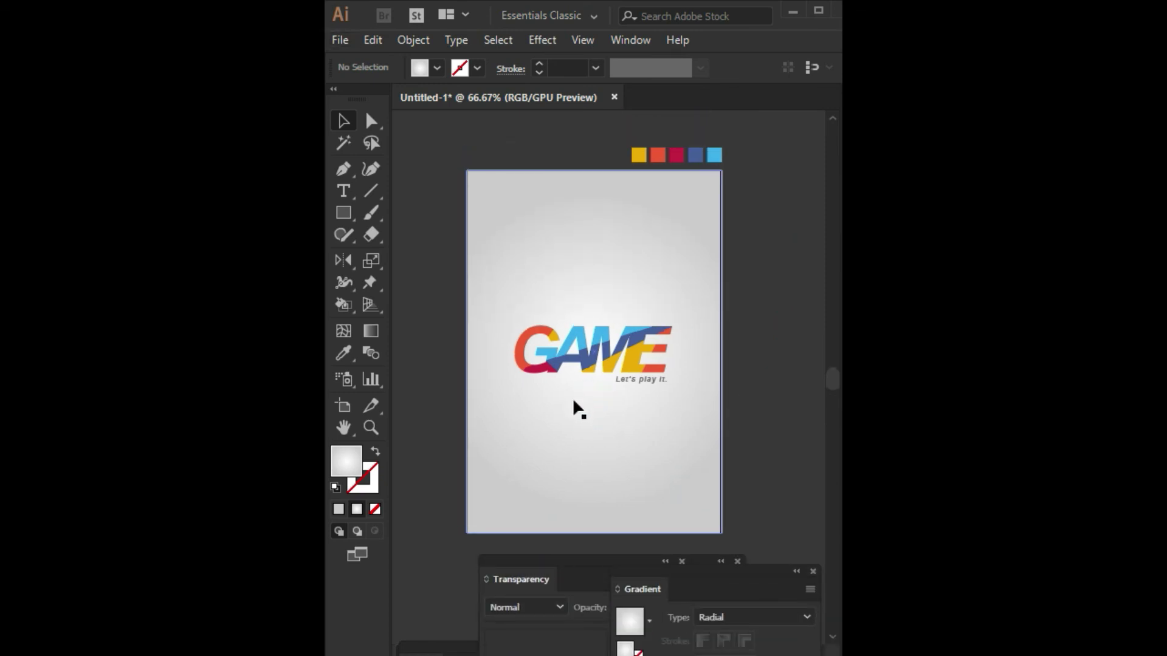
scroll(572, 397, "up", 1)
key("ctrl+0")
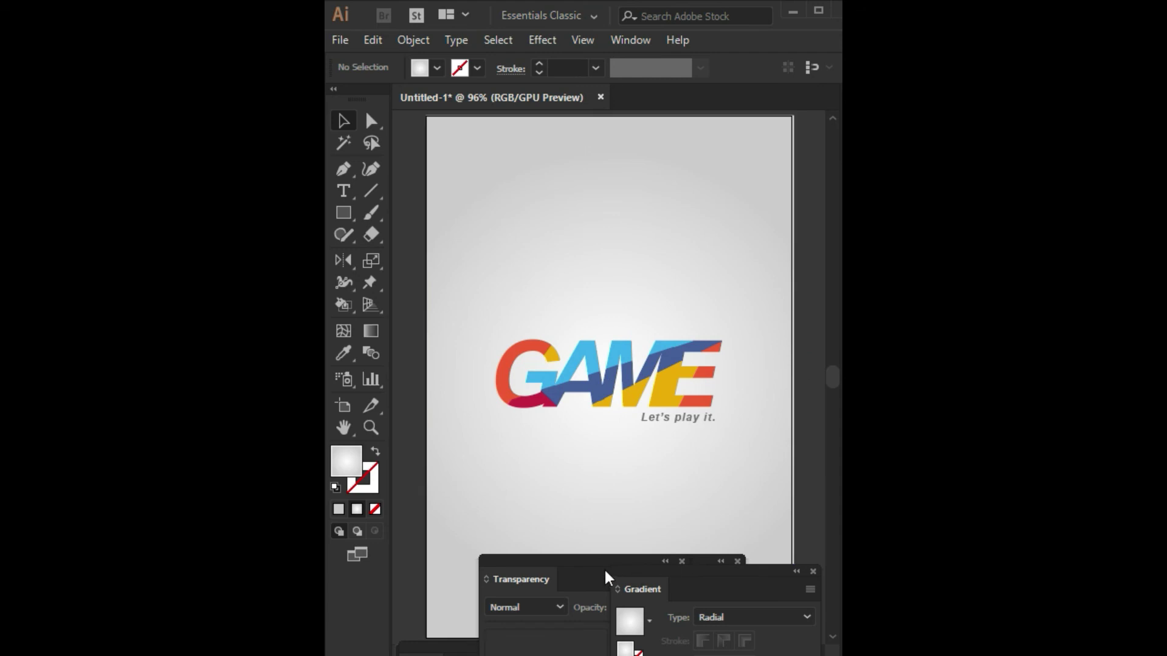
left_click_drag(604, 567, 671, 653)
left_click(630, 559)
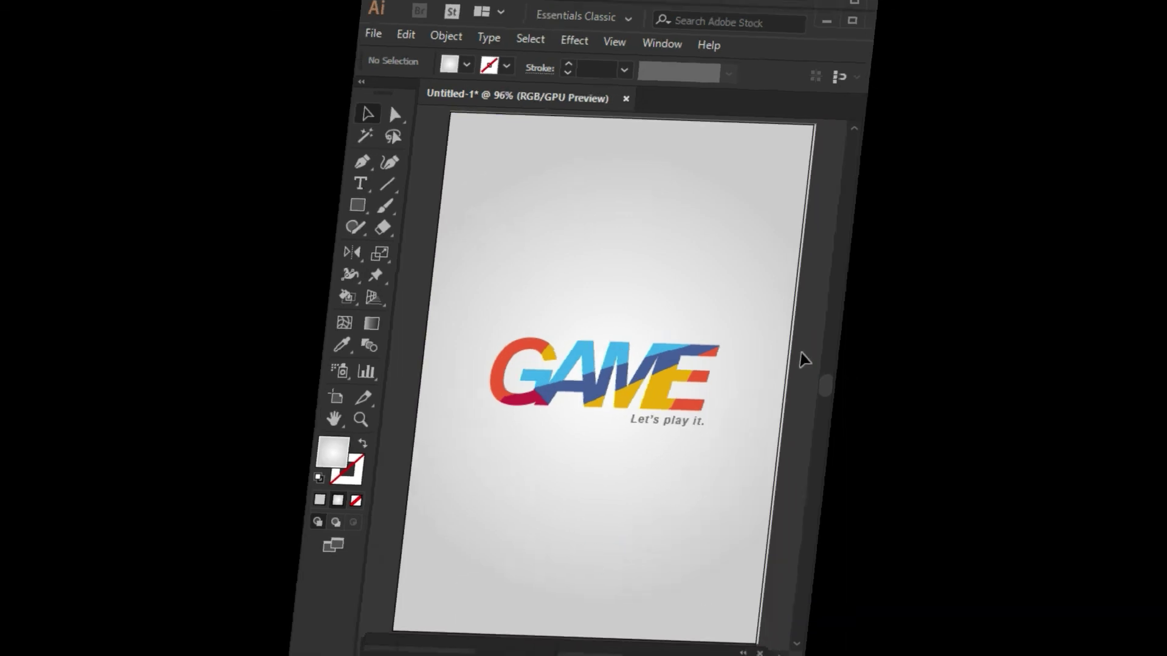